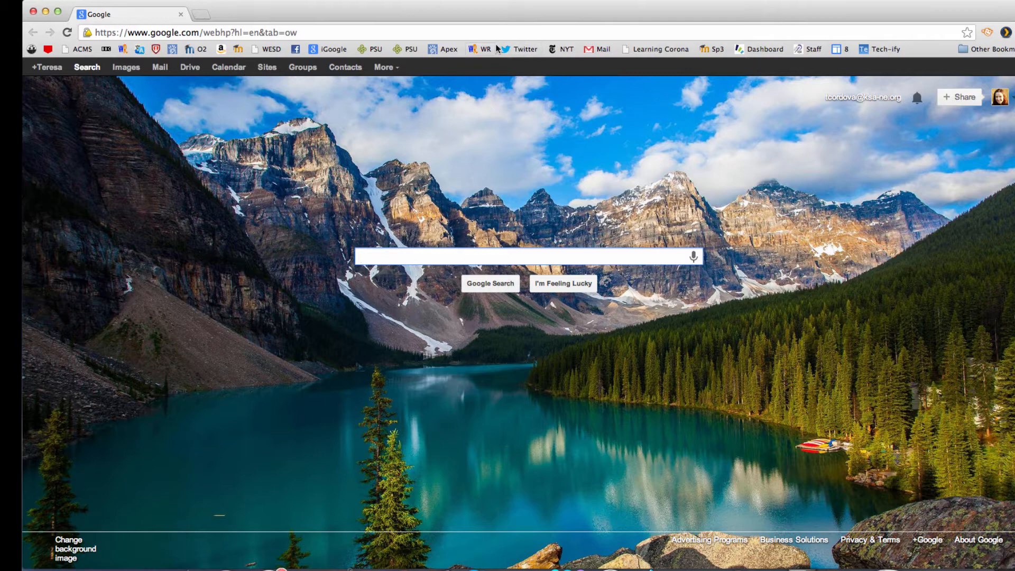
Step: Go to Google Drive from the Google bar and create a new Google Form
left_click(190, 67)
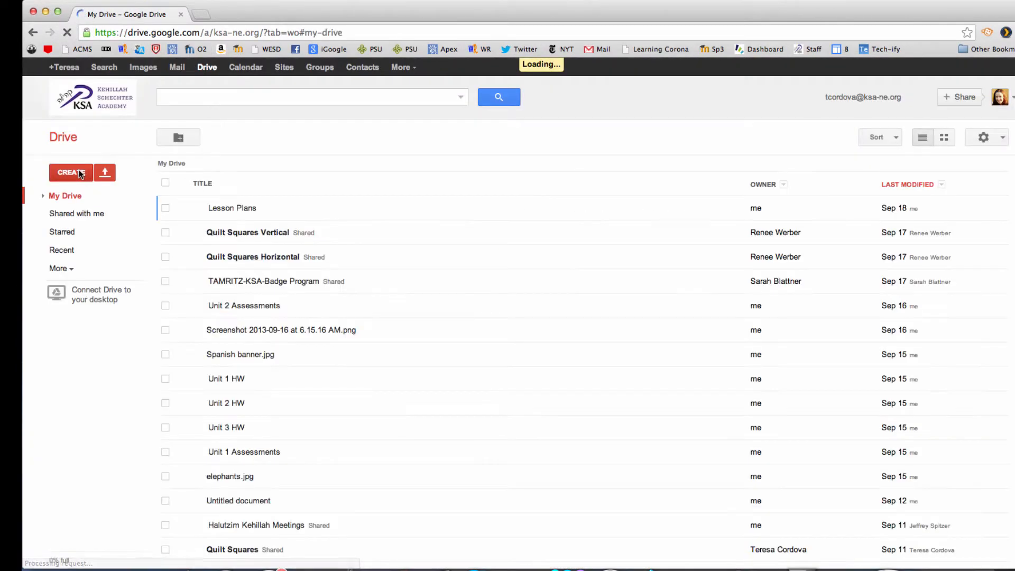
left_click(78, 173)
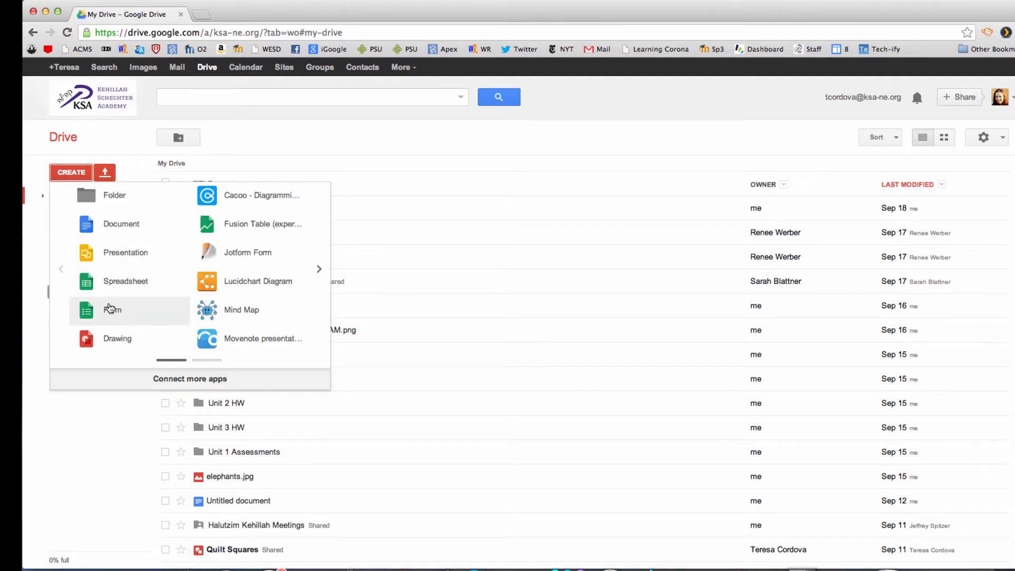
left_click(112, 309)
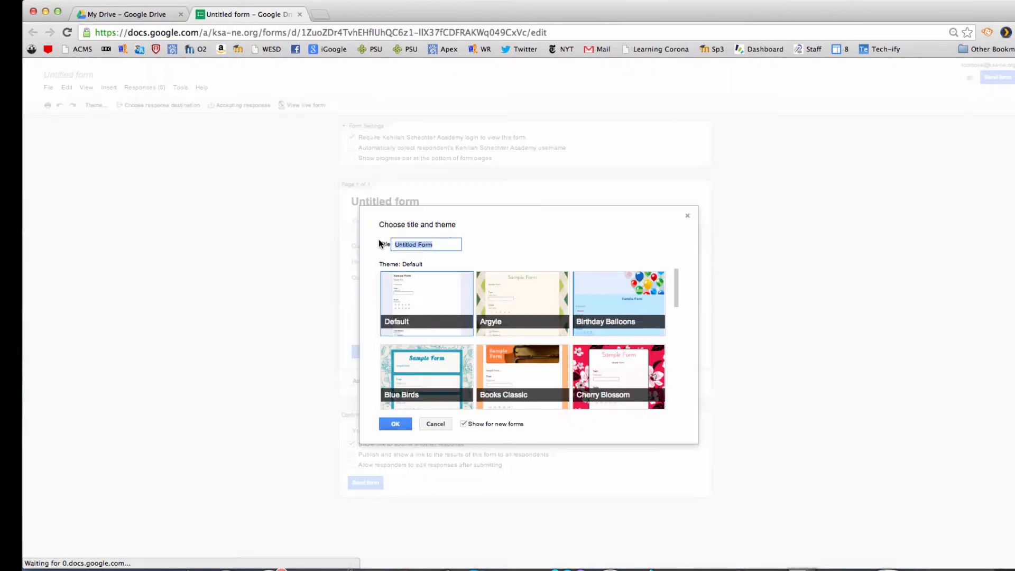
Step: Title the form 'Advisee Info' and turn on automatic username collection
type("Advis")
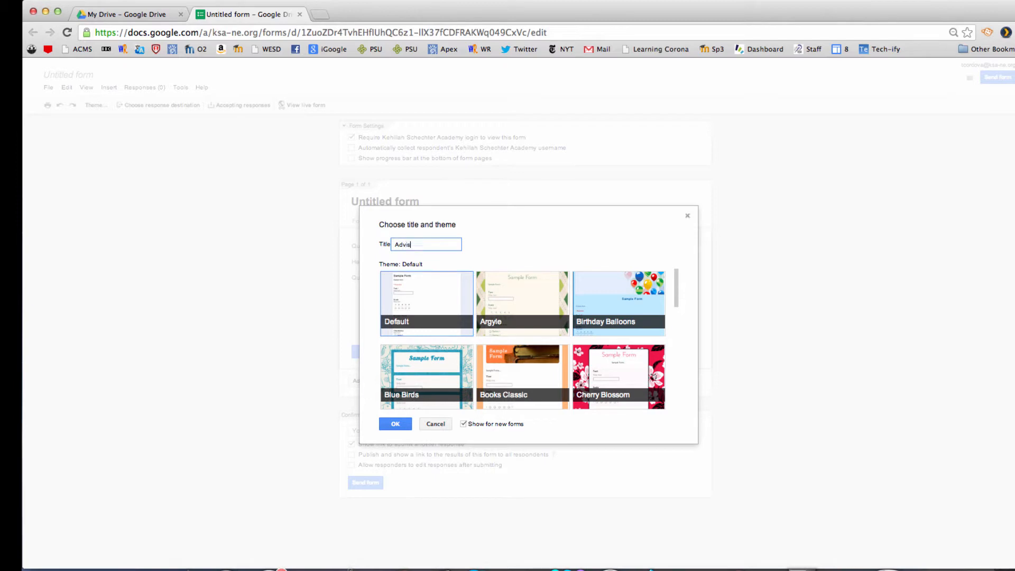
type("ee Info")
left_click(398, 424)
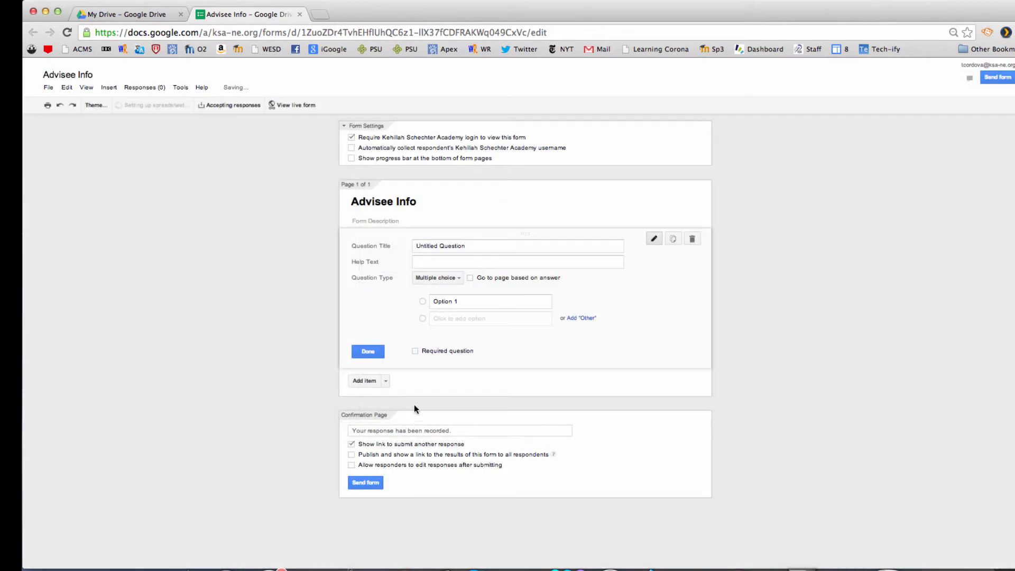
left_click(351, 148)
Step: Make the first question 'Student name', required, with the Choose from a list type
left_click_drag(470, 244, 380, 240)
type("St")
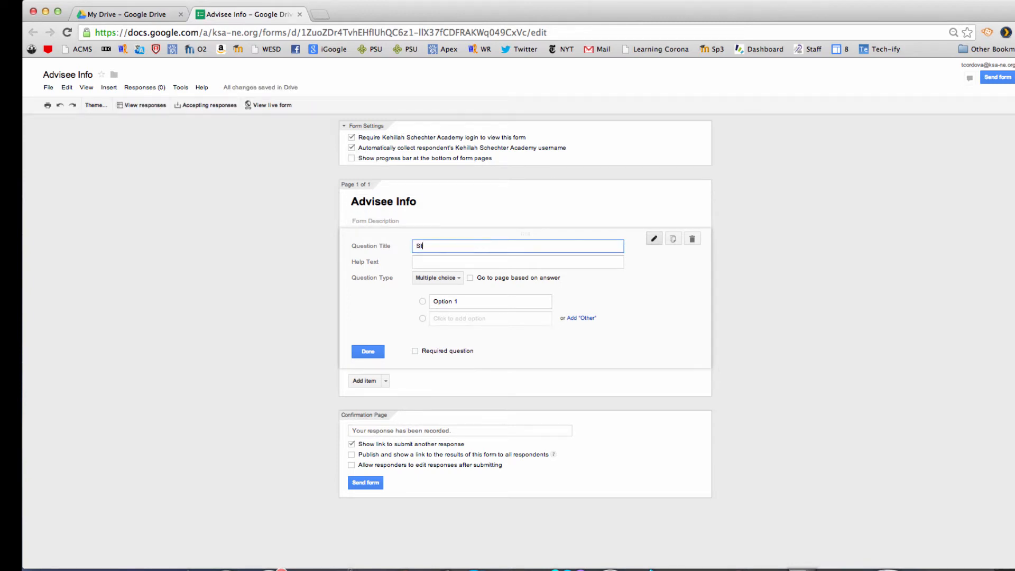
type("udent name")
left_click(415, 351)
left_click(458, 280)
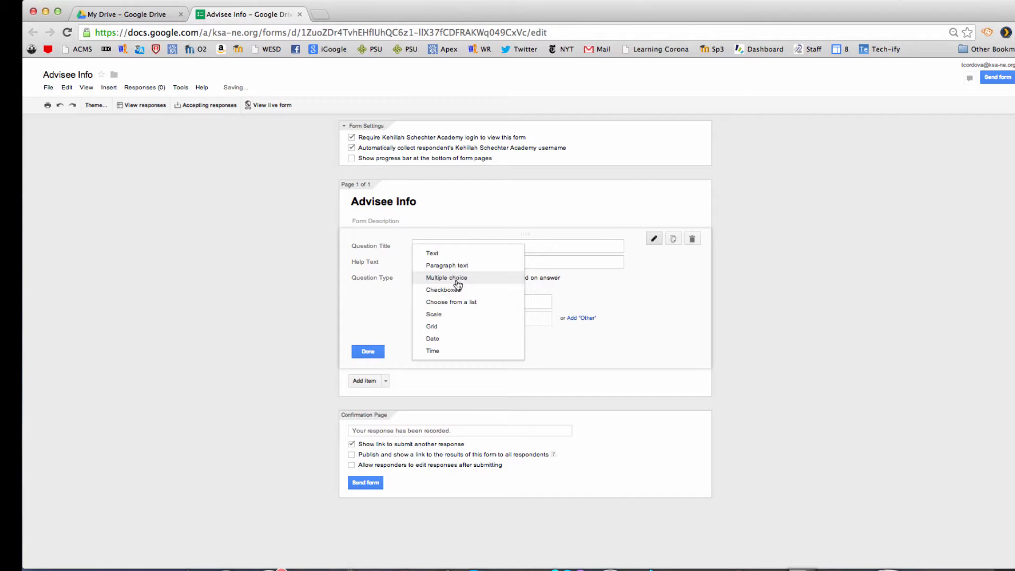
left_click(461, 296)
Step: Give 'Student name' the options Student 1, Student 2, Student 3 and Student 4
left_click(463, 300)
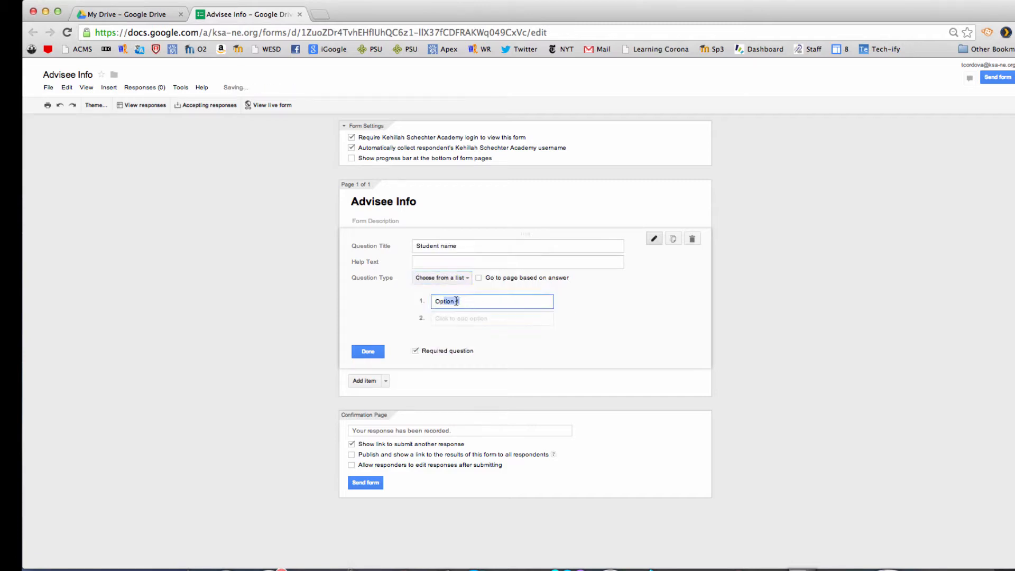
type("Student")
left_click(432, 318)
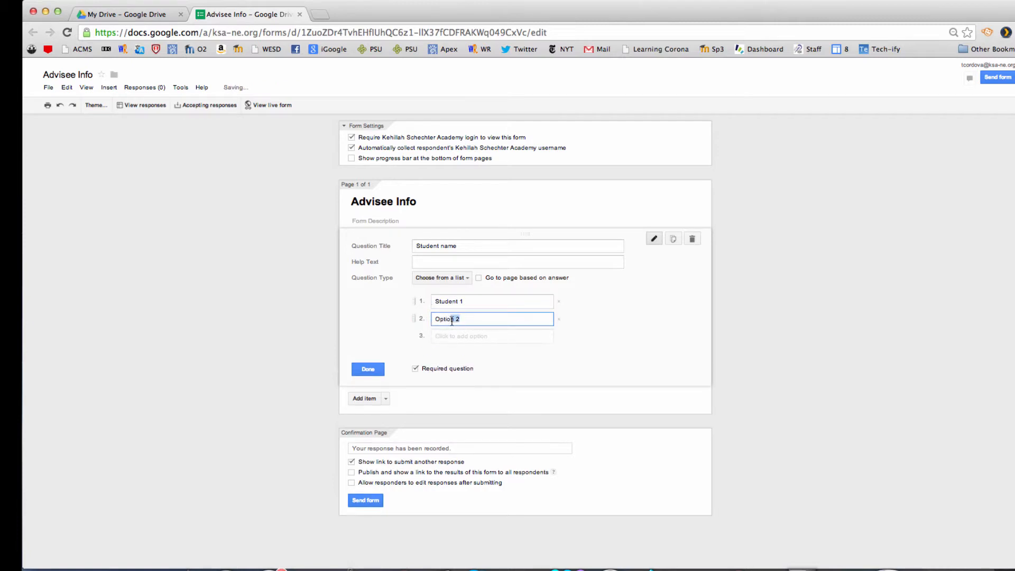
type("Student 2")
left_click(437, 335)
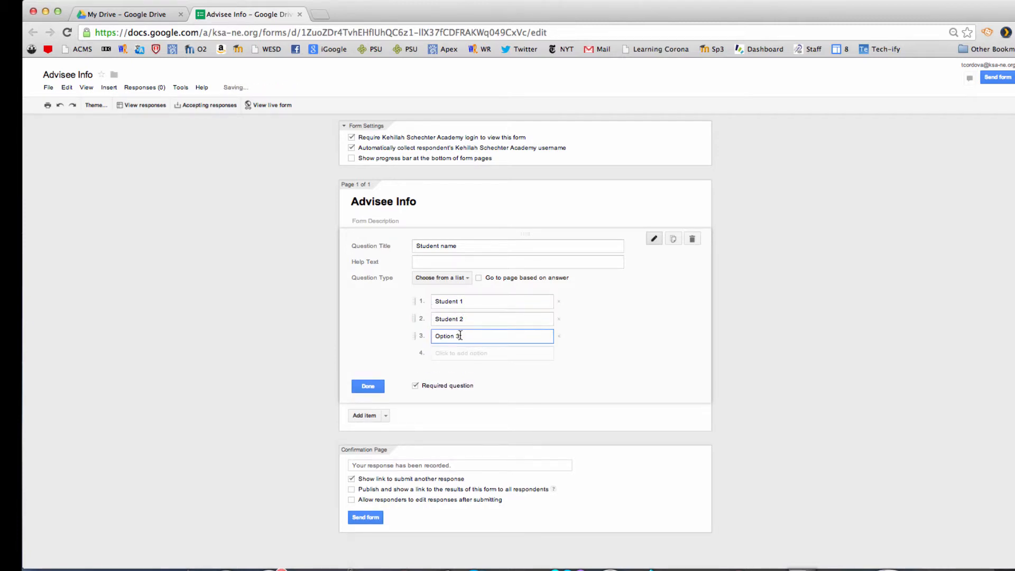
type("Student 3")
left_click(459, 353)
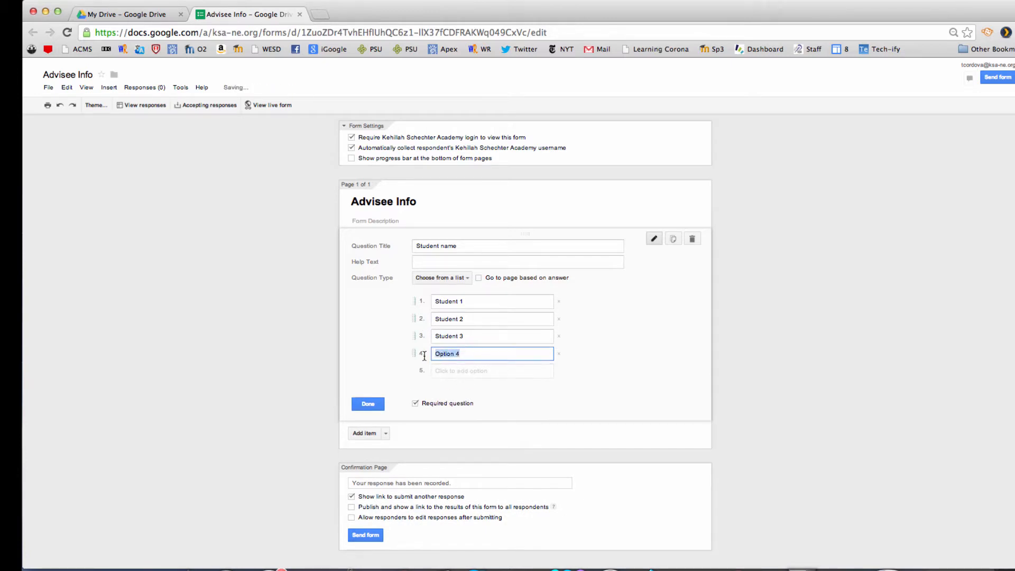
type("Student")
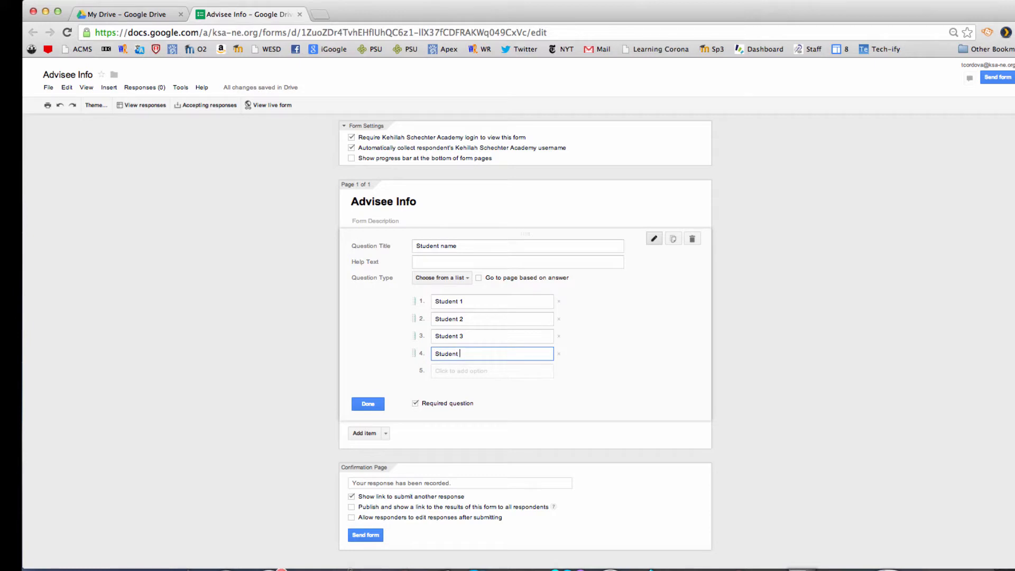
type(" 4")
left_click(367, 404)
Step: Add a scale question 'How engaged is this student in your class' (1=not at all, 5=very much so)
left_click(385, 277)
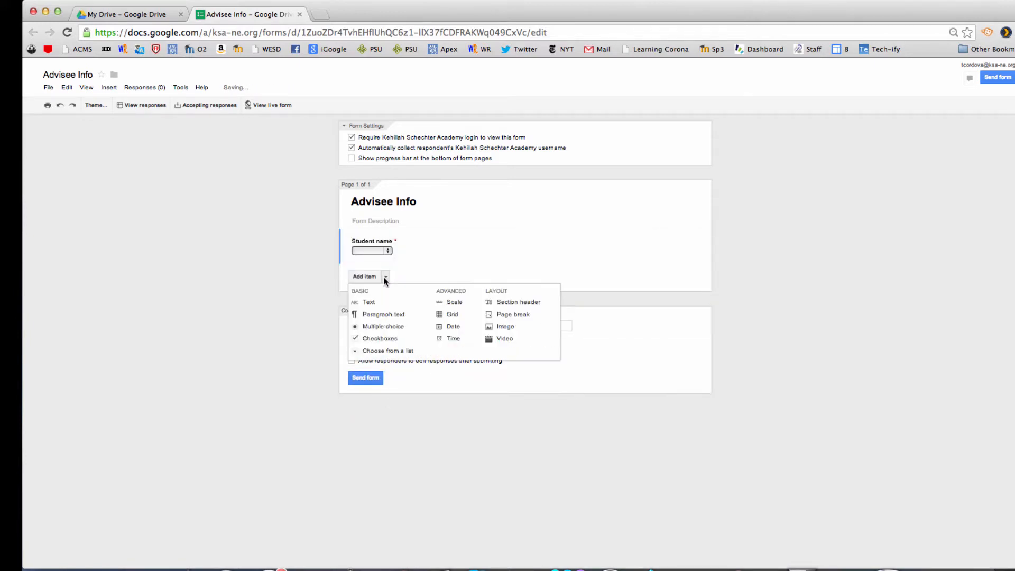
left_click(451, 302)
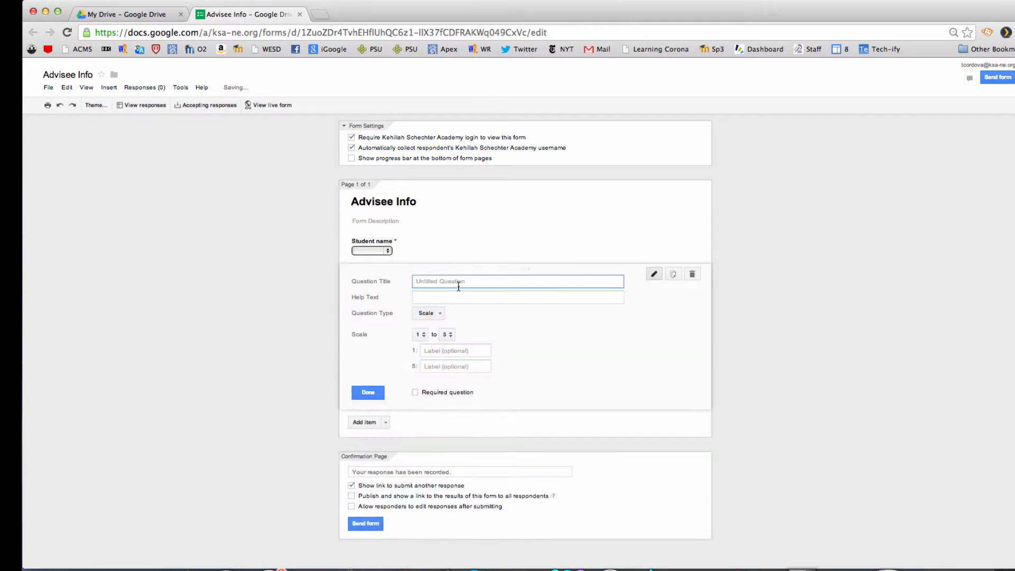
type("How engaged is this s")
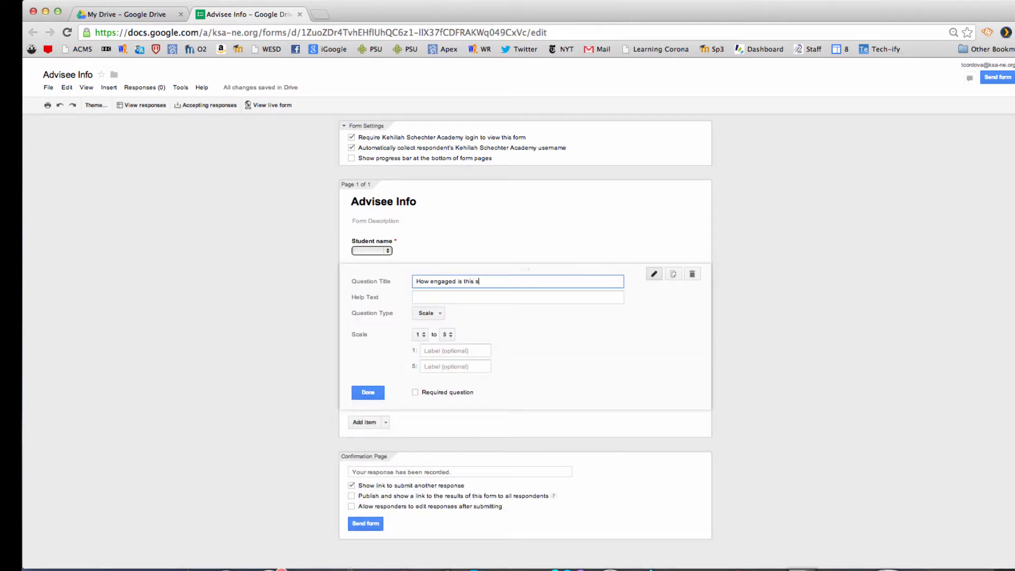
type("tudent in your cals")
type("not at all, 5=very mu")
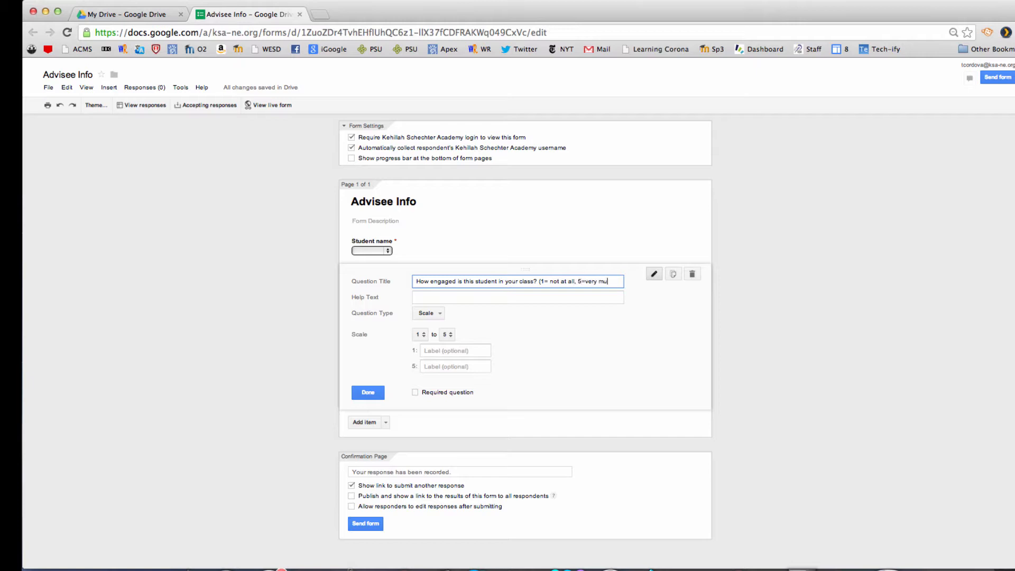
type("ch so")
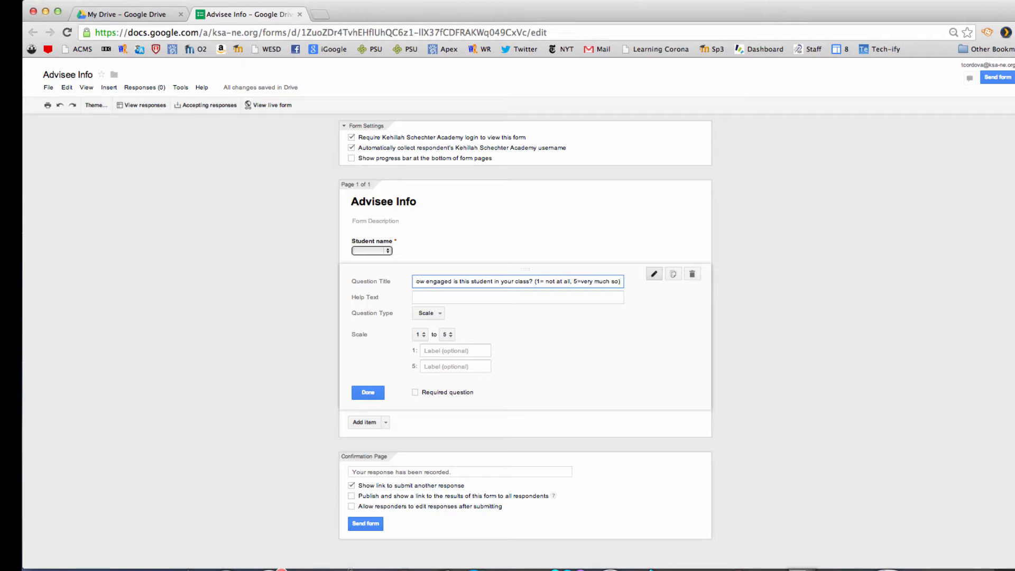
type(")")
left_click(368, 393)
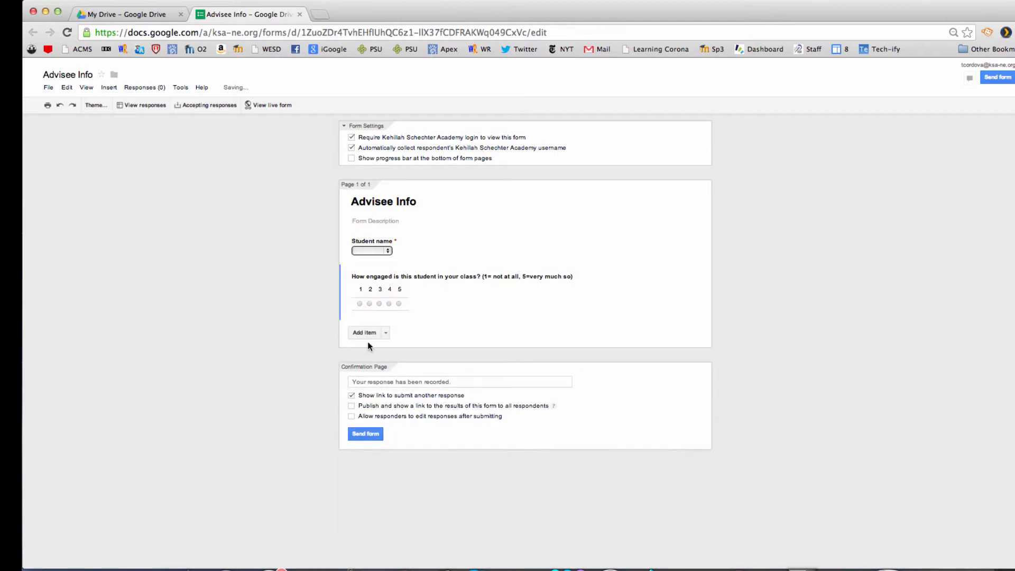
Step: Add a scale question 'How often does this student complete homework?' (1=not ever, 5=always)
left_click(386, 335)
left_click(447, 352)
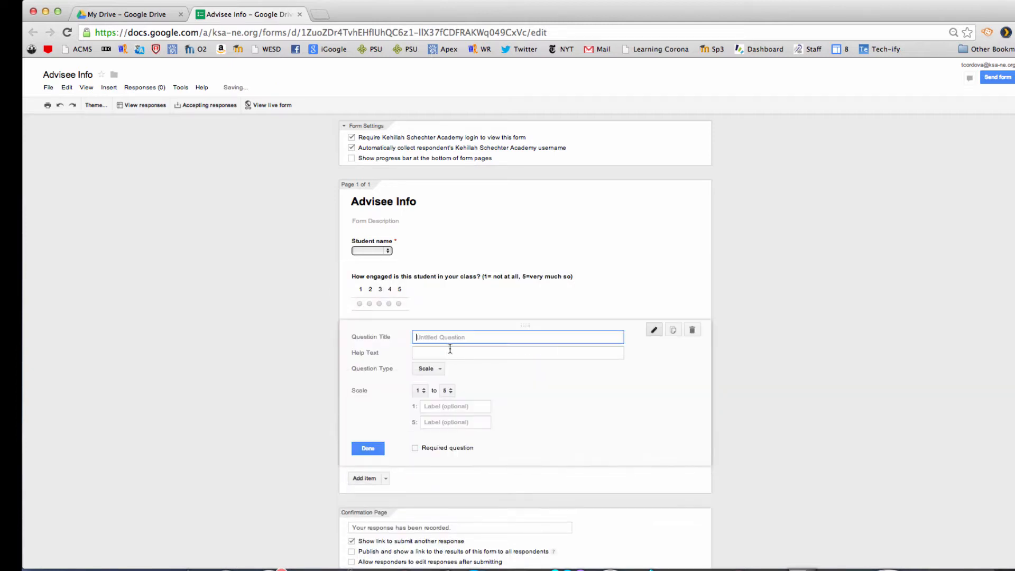
type("How often does this student complete homework? (1")
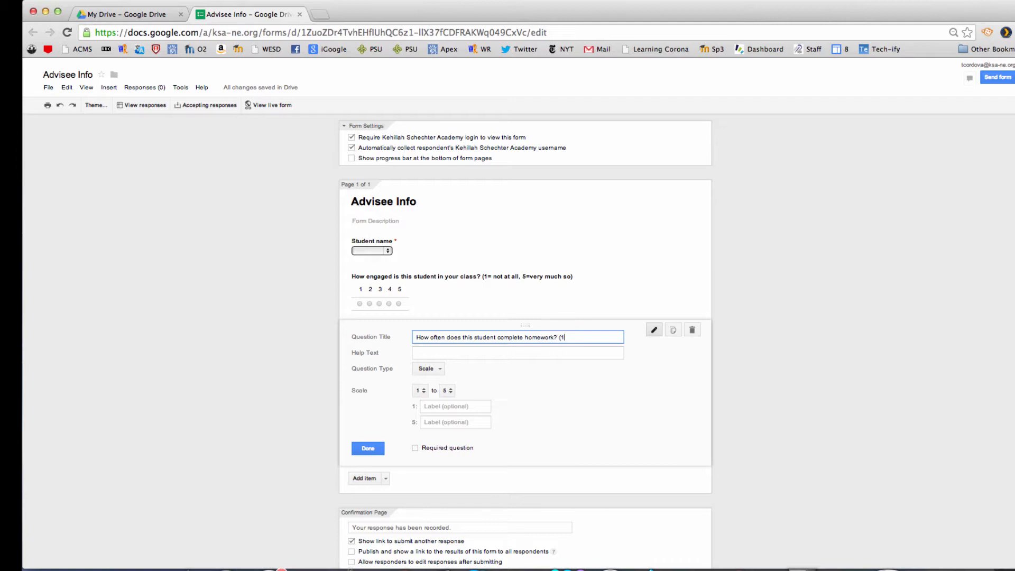
type("=not ever, 5=always")
left_click(366, 449)
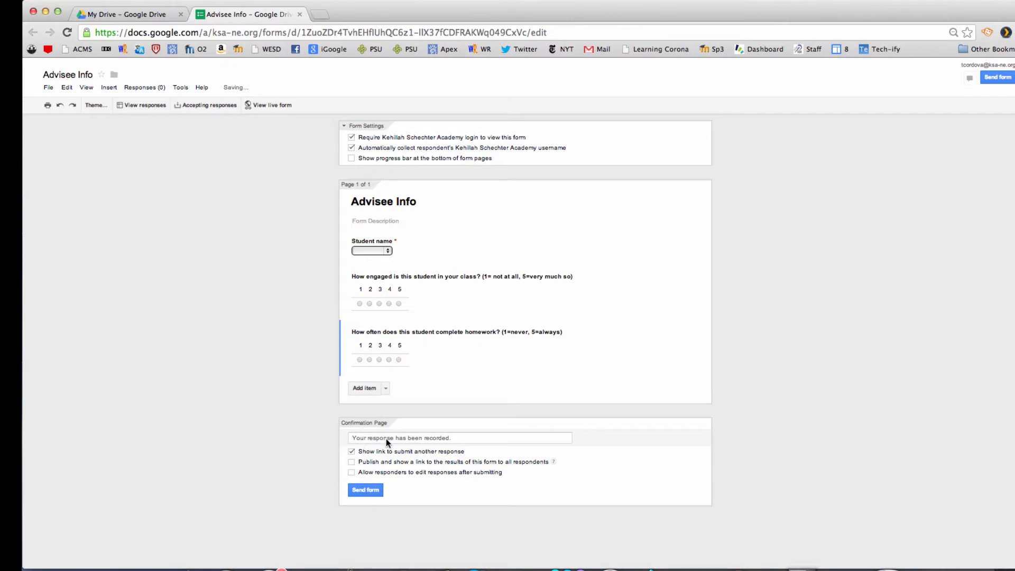
Step: On the live form, submit a test response for Student 1 rating 5 on both scales
left_click(267, 105)
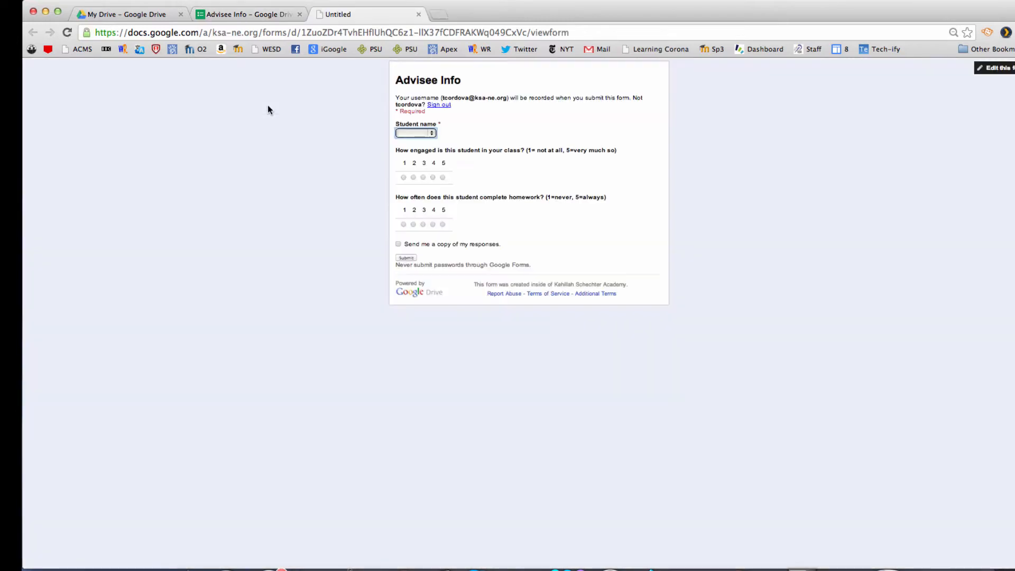
left_click(432, 133)
left_click(414, 141)
left_click(443, 177)
left_click(443, 224)
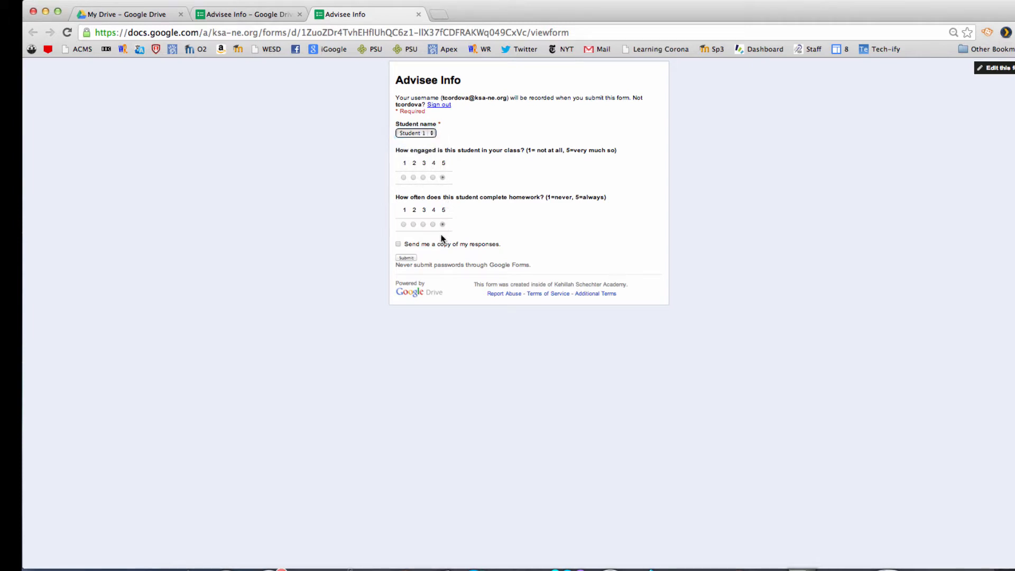
left_click(406, 258)
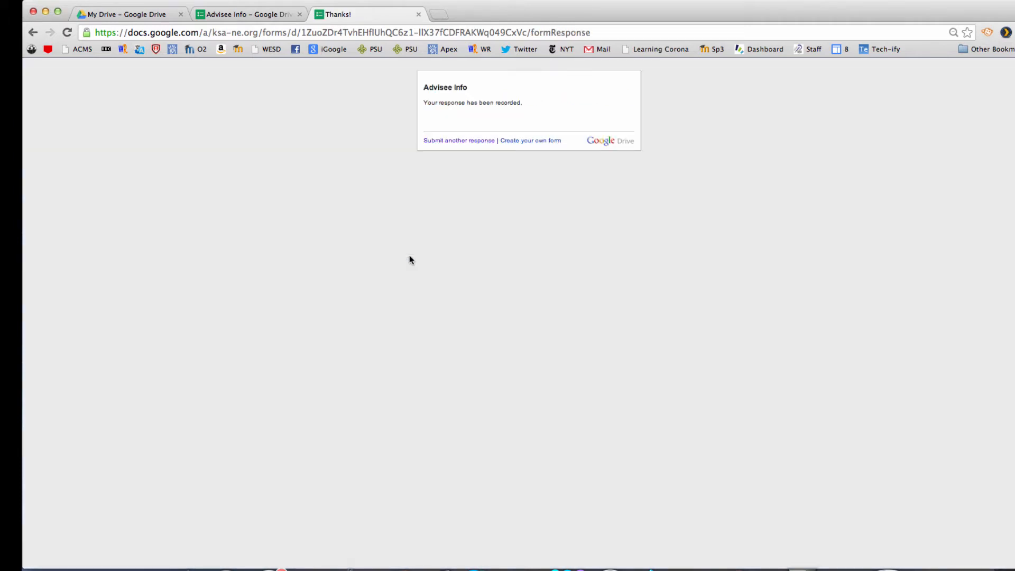
Step: Open the Advisee Info (Responses) spreadsheet and enter 'Email addresses' as the header in F1
left_click(119, 12)
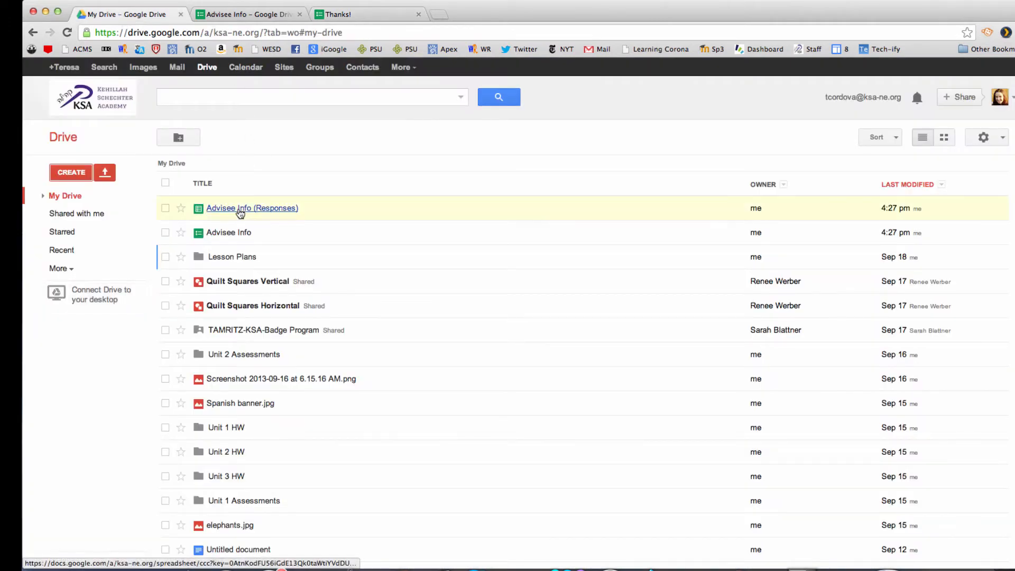
left_click(239, 208)
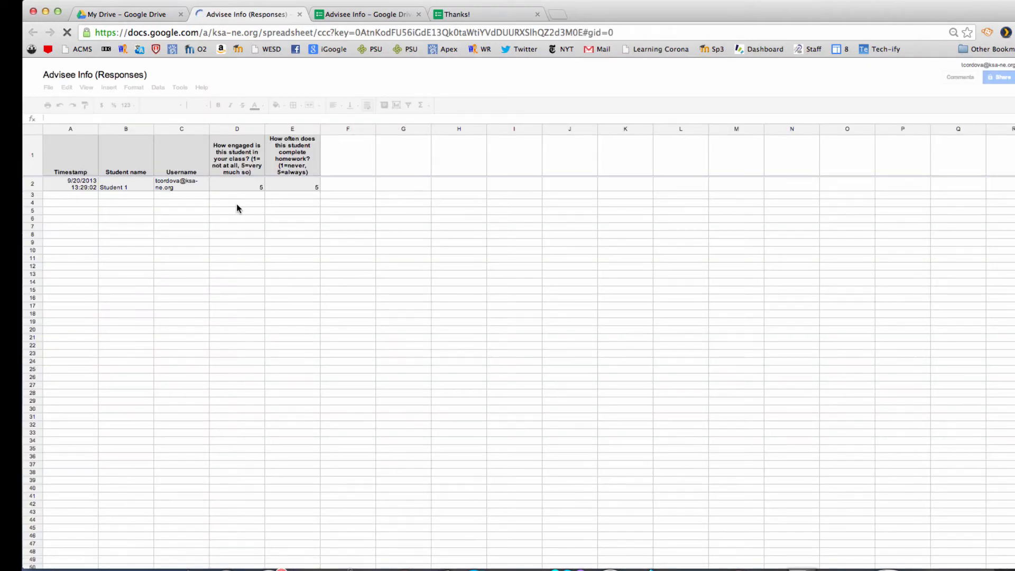
left_click(356, 167)
type("Email")
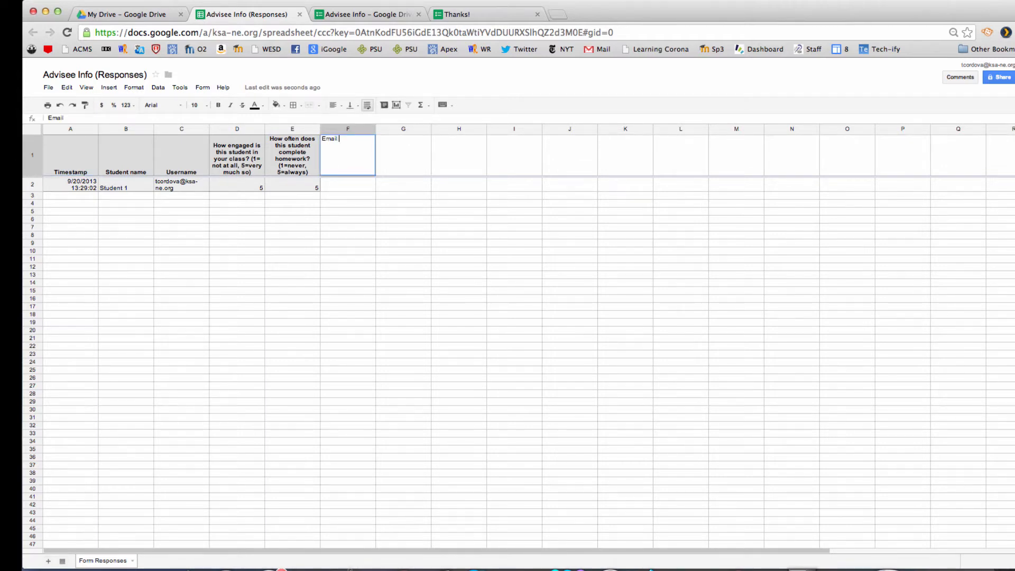
type(" addresses")
left_click(358, 188)
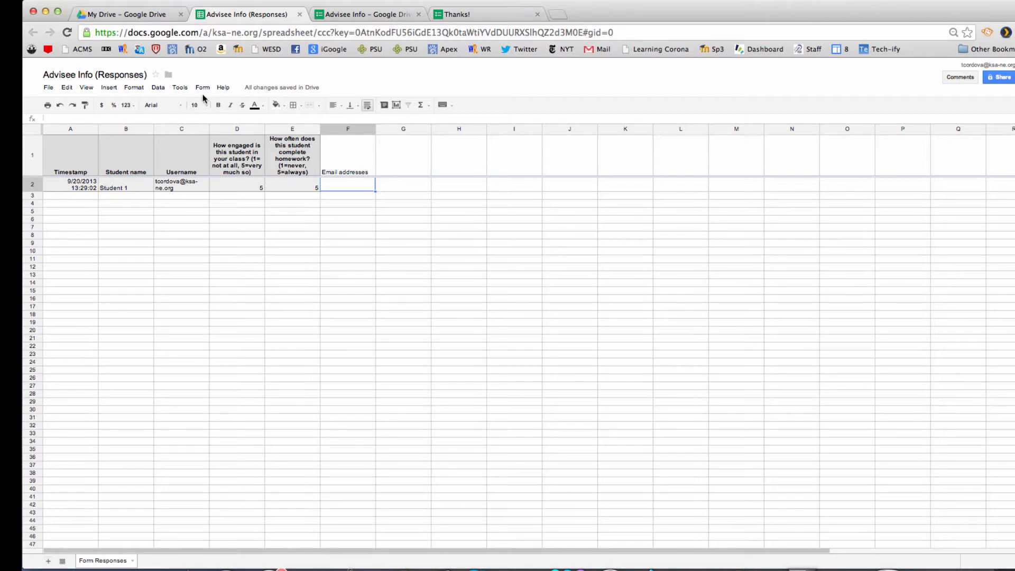
Step: Find 'formemailer' in the Script gallery, install it, and grant its permissions
left_click(180, 88)
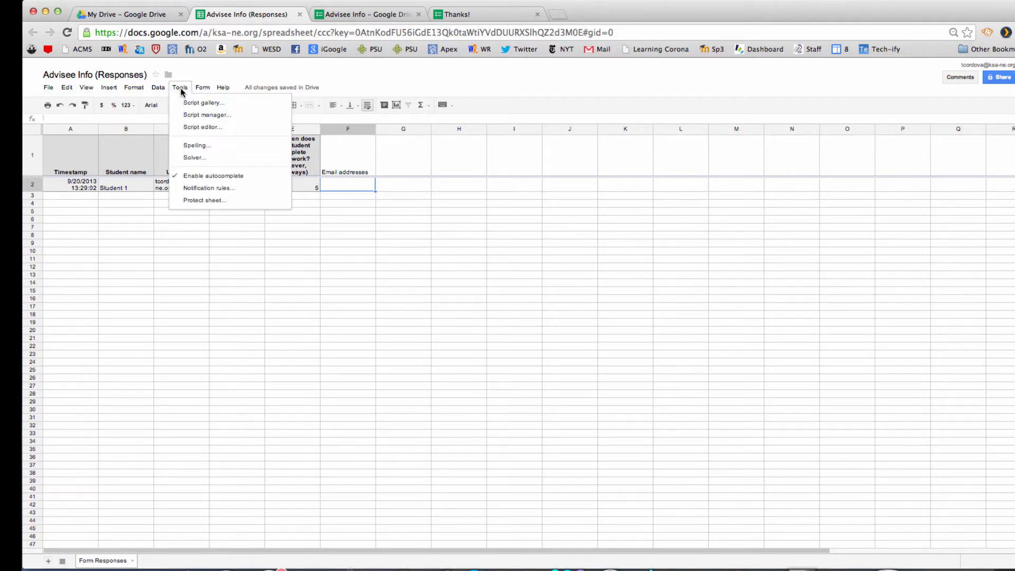
left_click(194, 105)
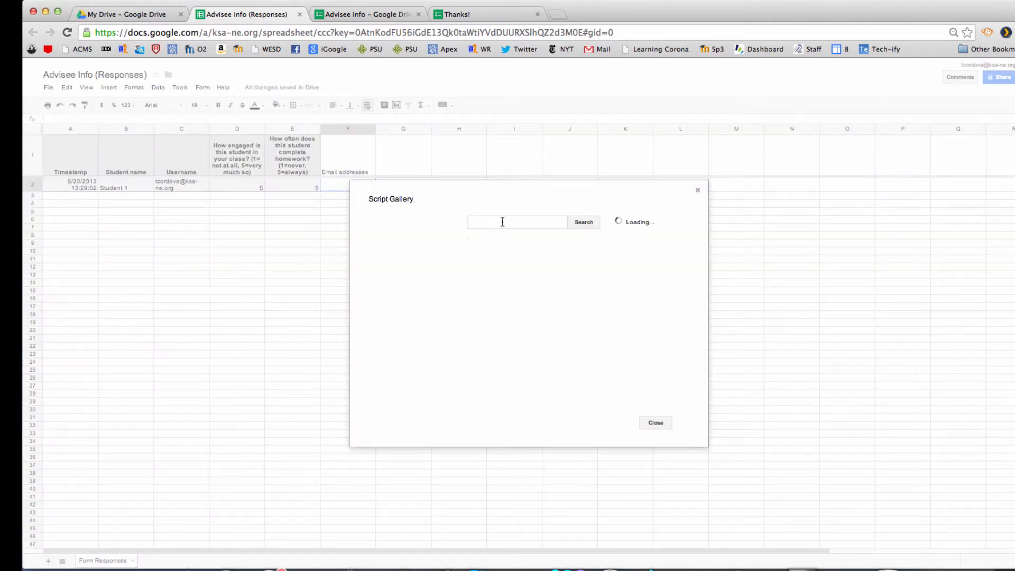
left_click(503, 223)
type("formemailer")
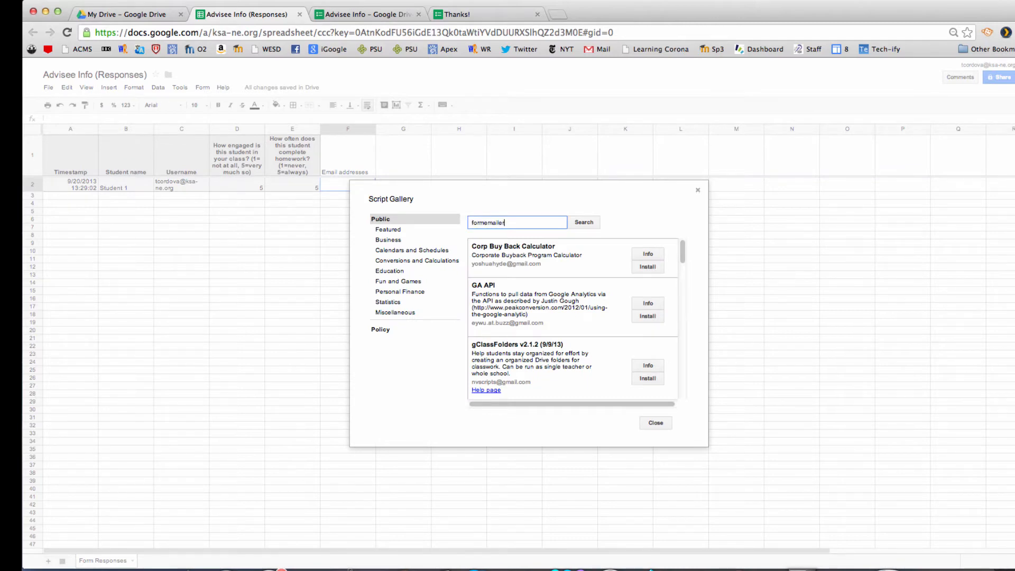
key("Return")
left_click(647, 281)
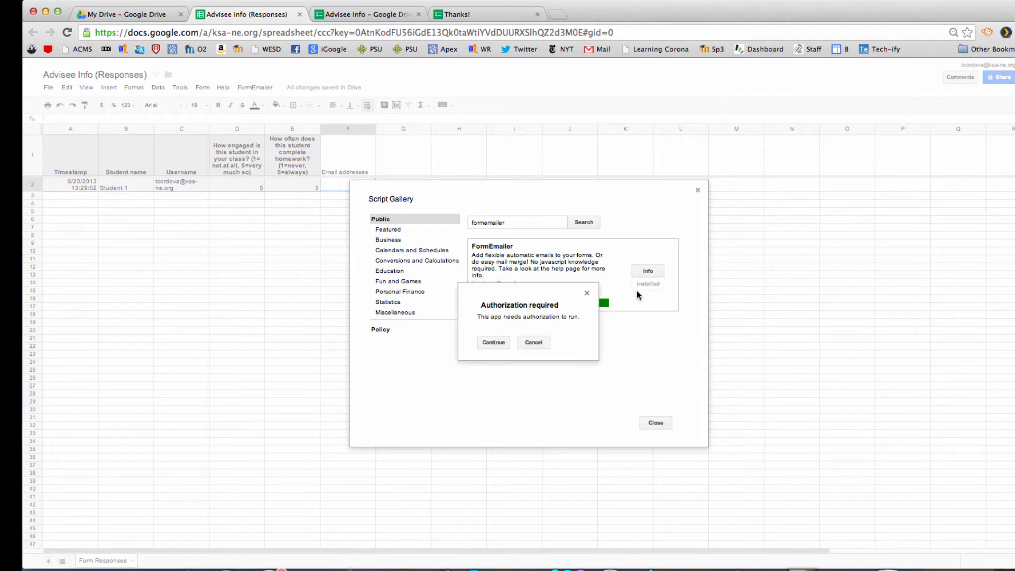
left_click(495, 343)
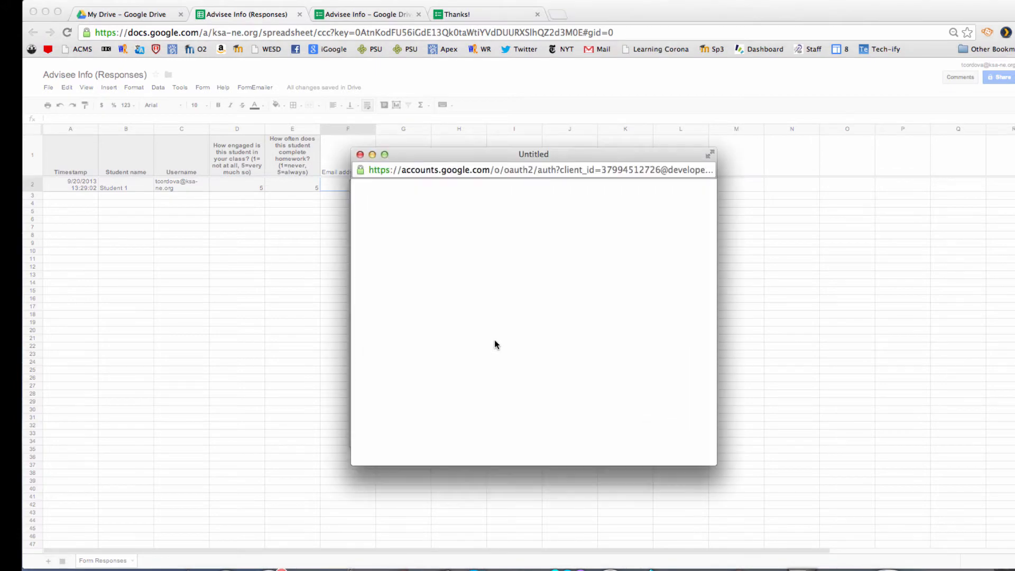
scroll(712, 253, "down", 5)
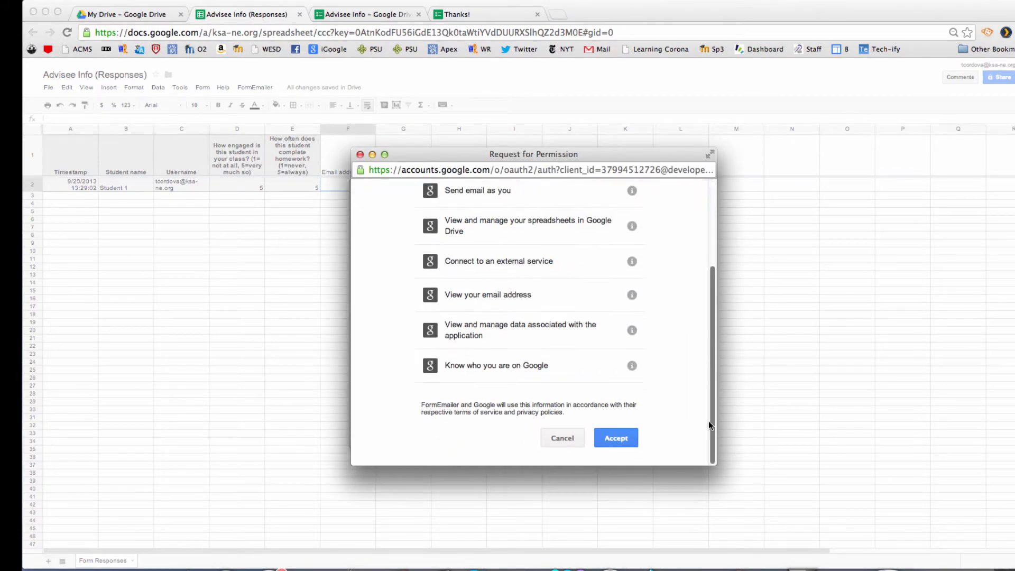
left_click(624, 435)
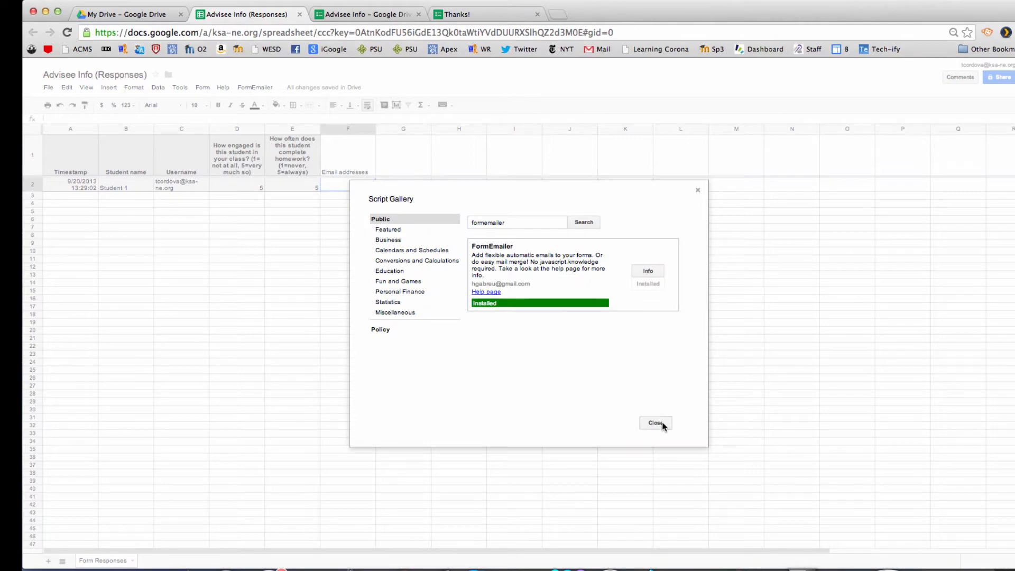
left_click(656, 423)
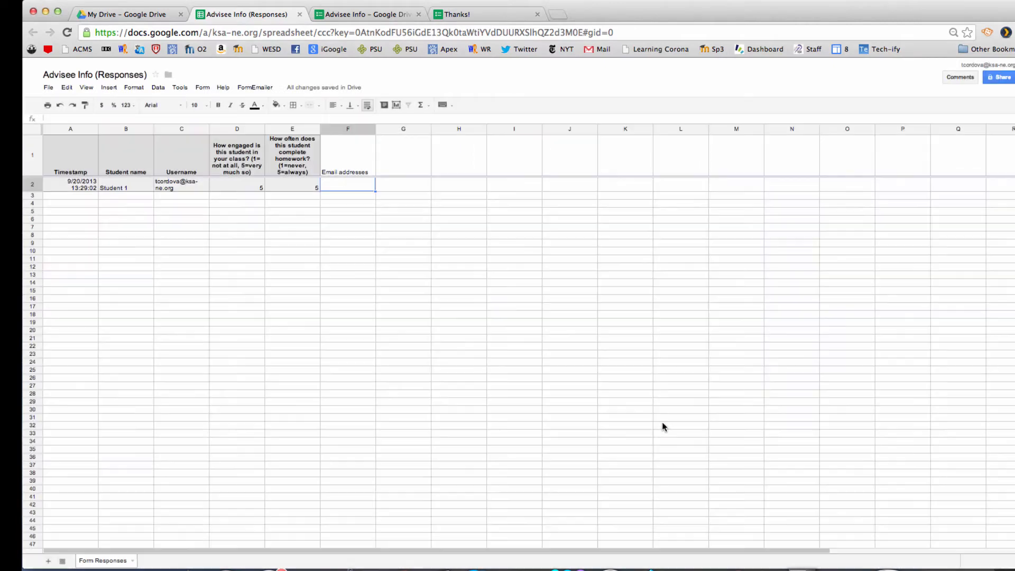
Step: Run FormEmailer's install for the Form Responses sheet
left_click(255, 87)
left_click(255, 103)
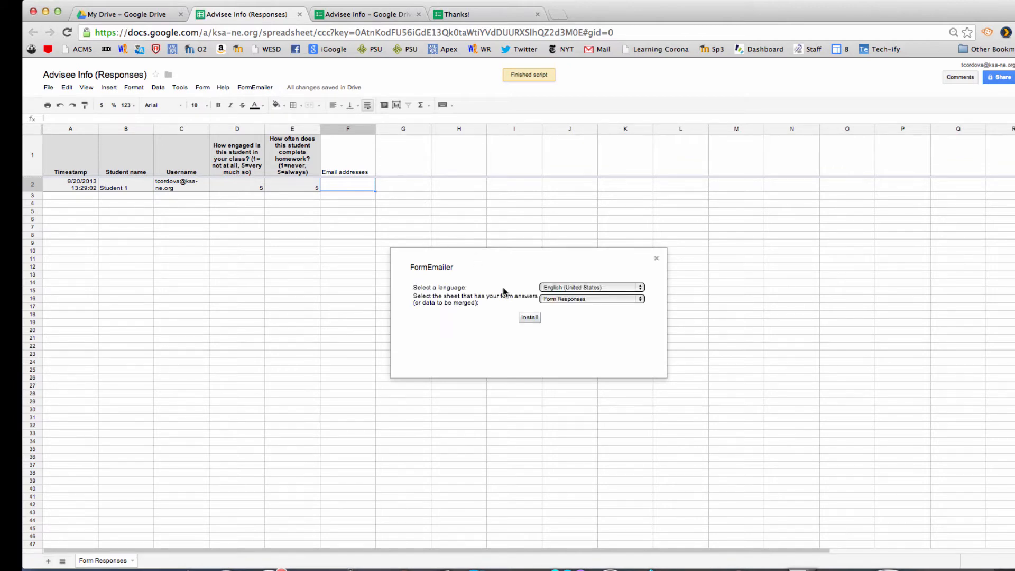
left_click(528, 317)
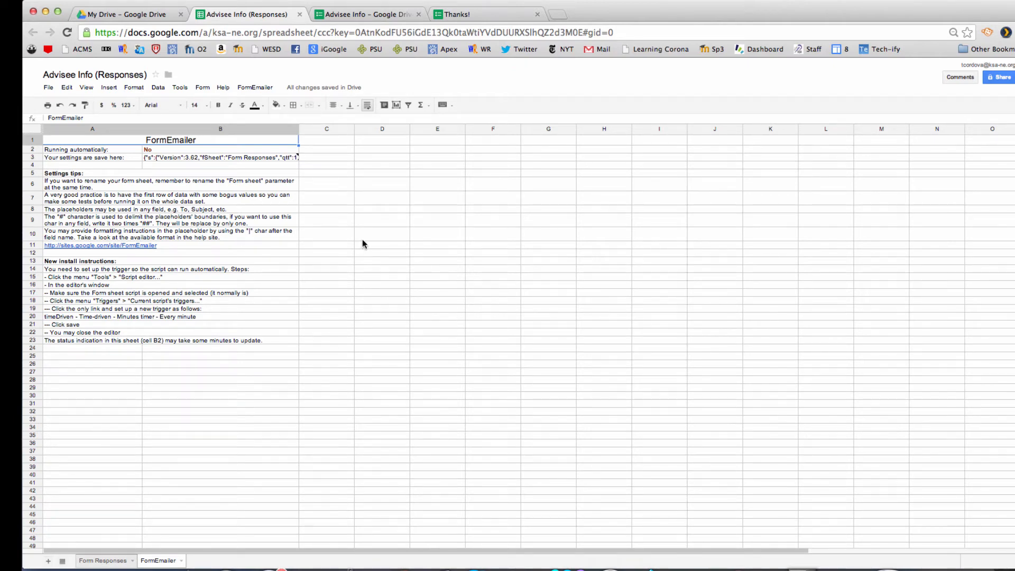
Step: In the script editor, add a time-driven timeDriven trigger firing every minute, then close the editor
left_click(181, 88)
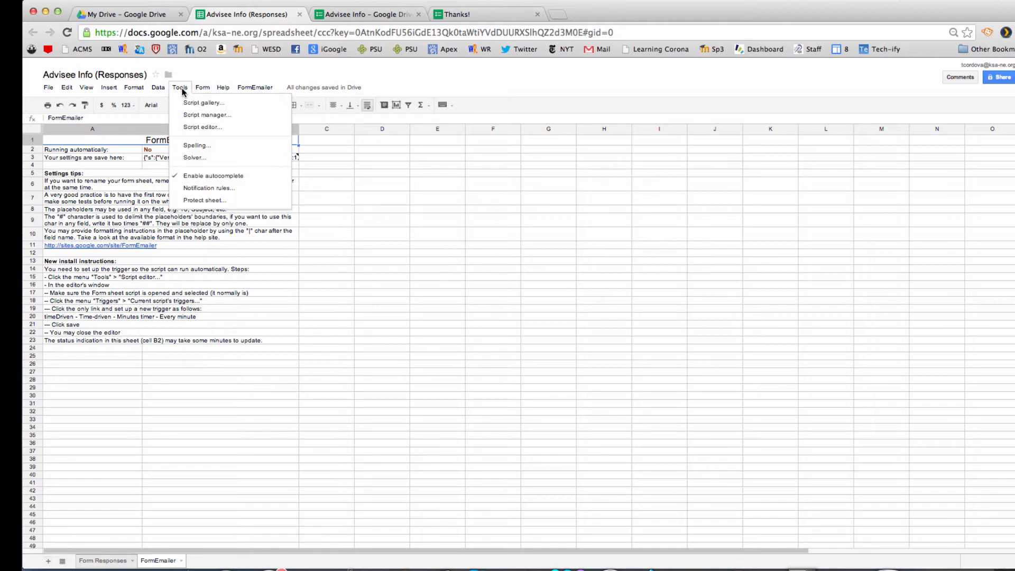
left_click(196, 127)
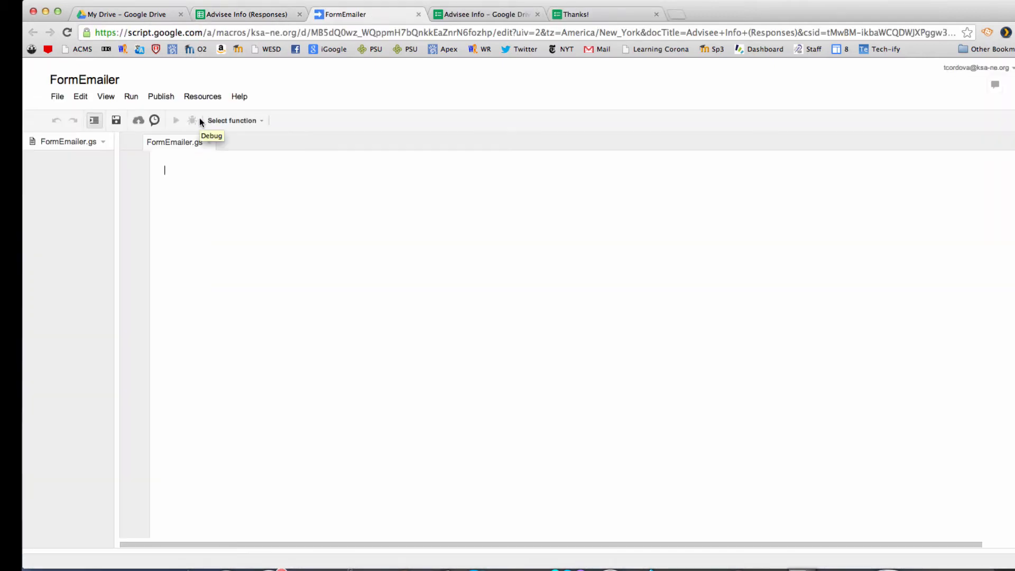
left_click(154, 121)
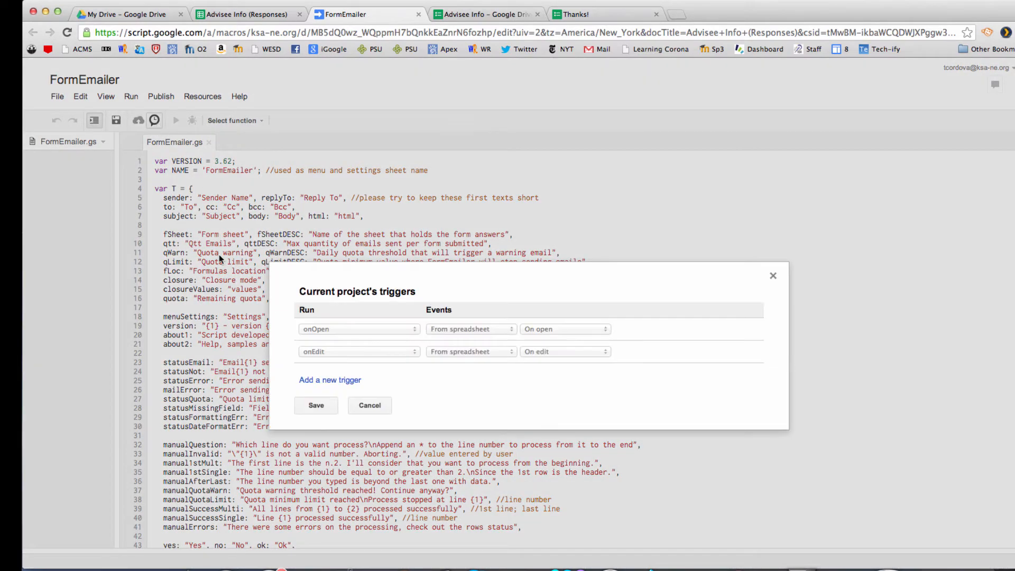
left_click(330, 380)
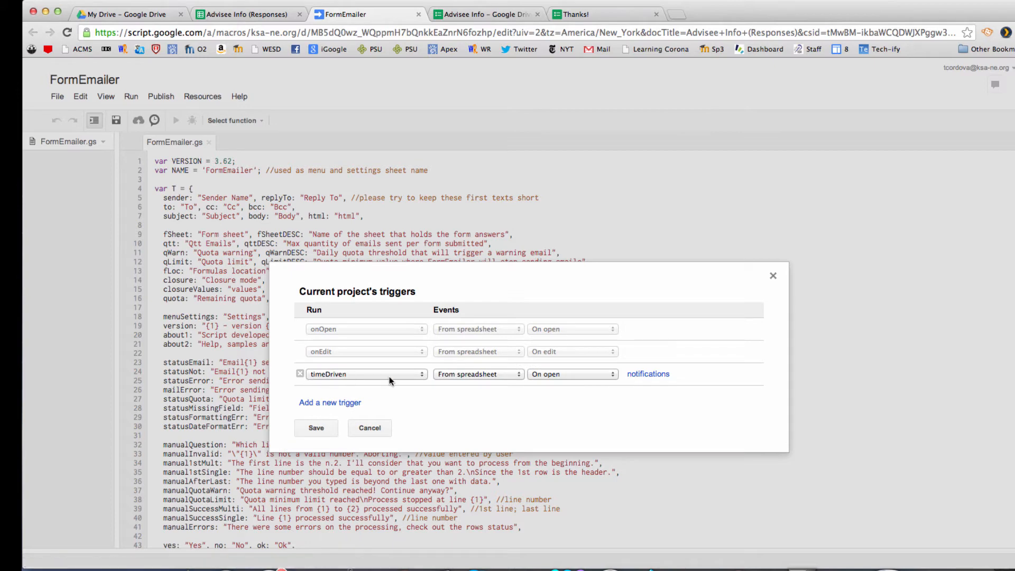
left_click(506, 376)
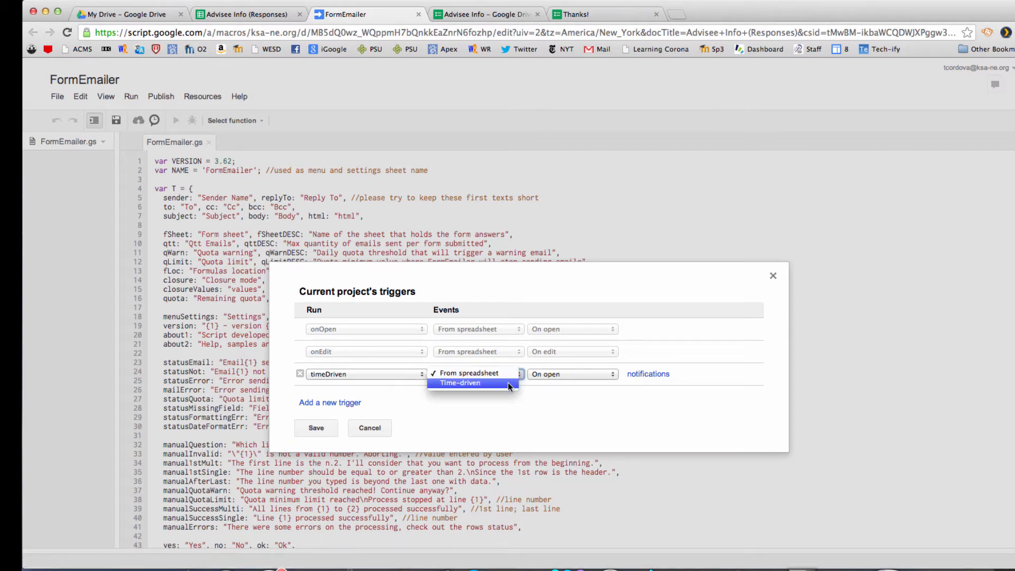
left_click(509, 383)
left_click(609, 372)
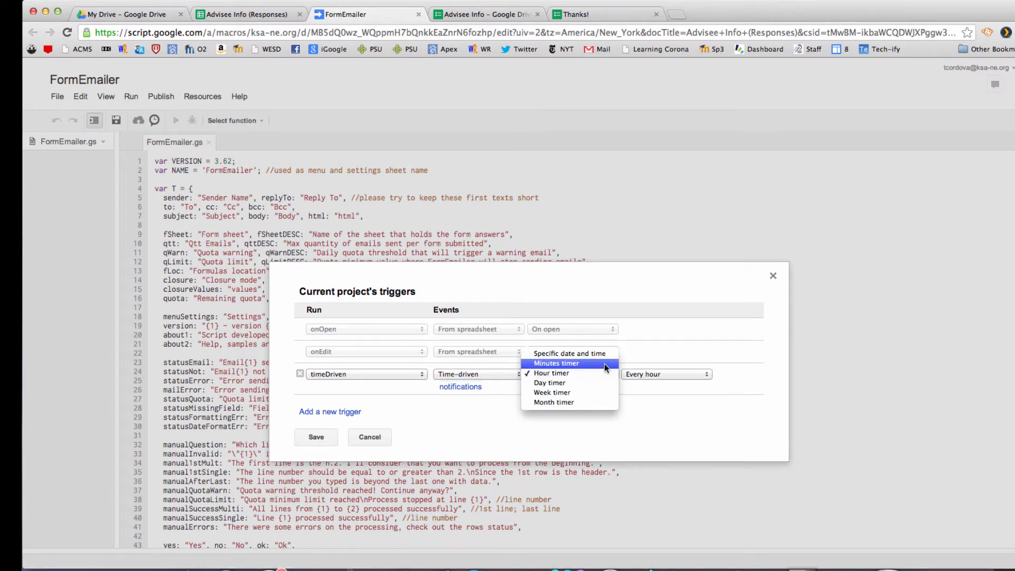
left_click(604, 366)
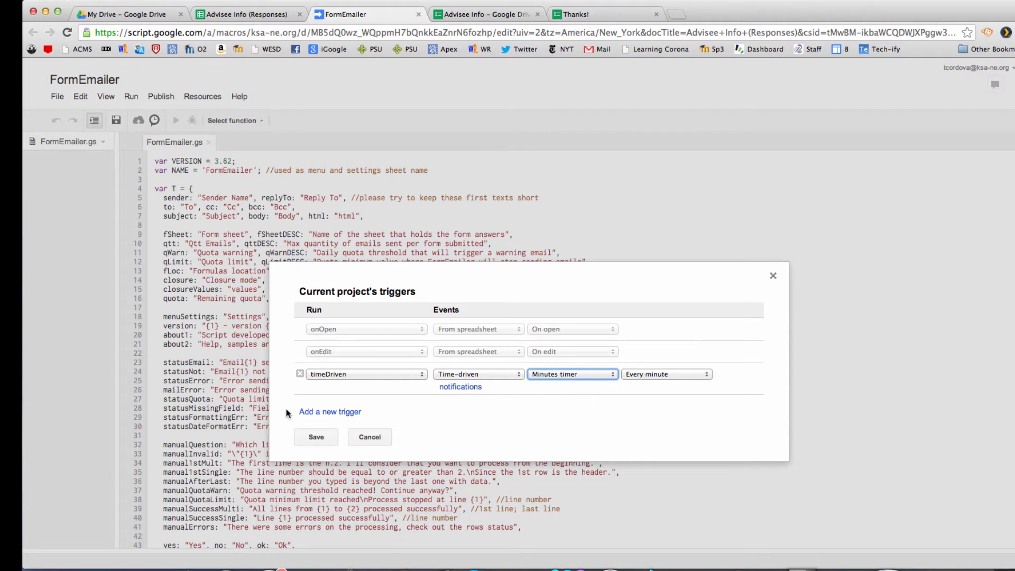
left_click(316, 437)
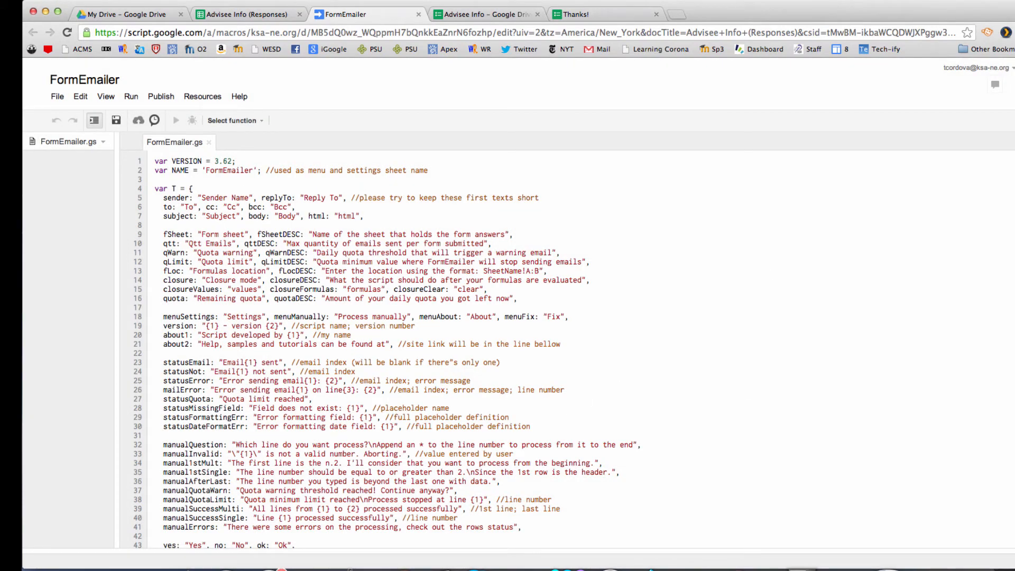
left_click(419, 15)
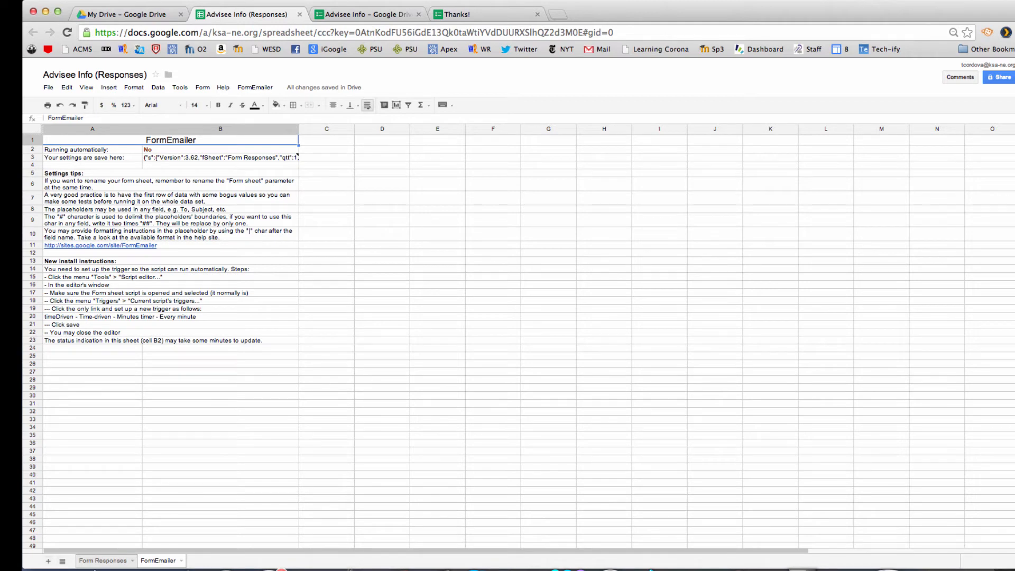
Step: Enter Student 1 through Student 4 in cells A1:A4 of Sheet3
left_click(100, 561)
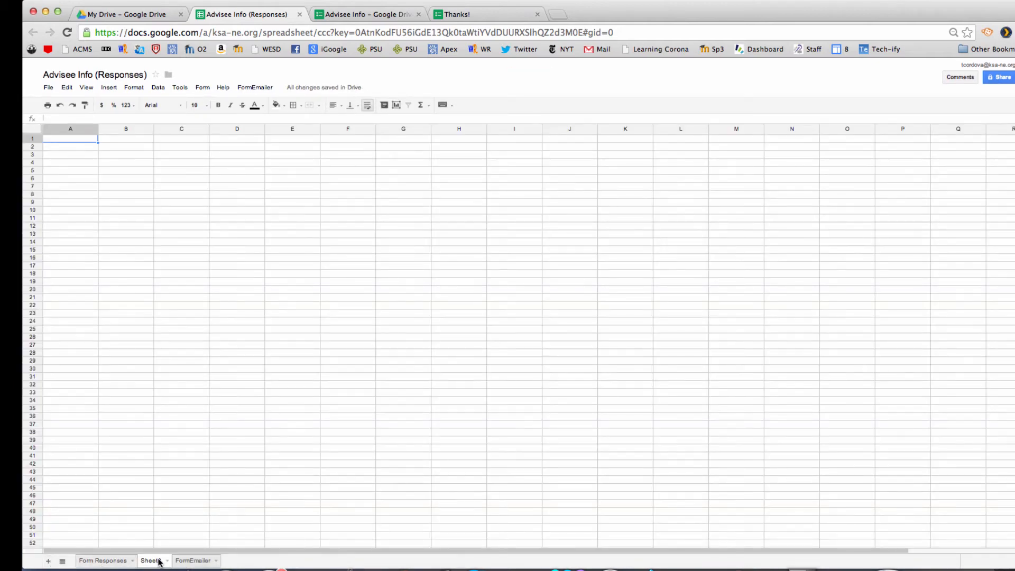
type("Student 1")
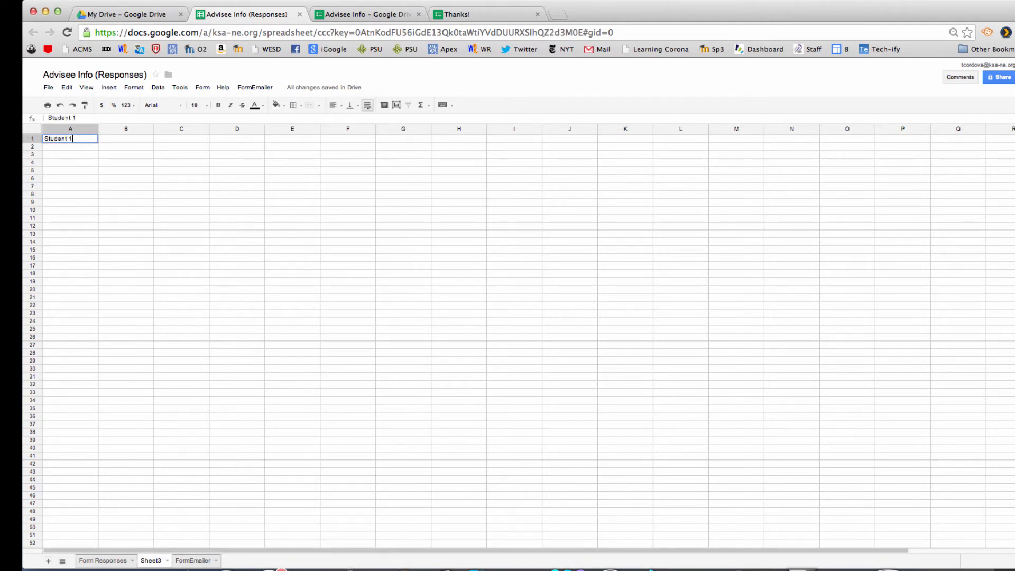
left_click(81, 150)
type("Student 2")
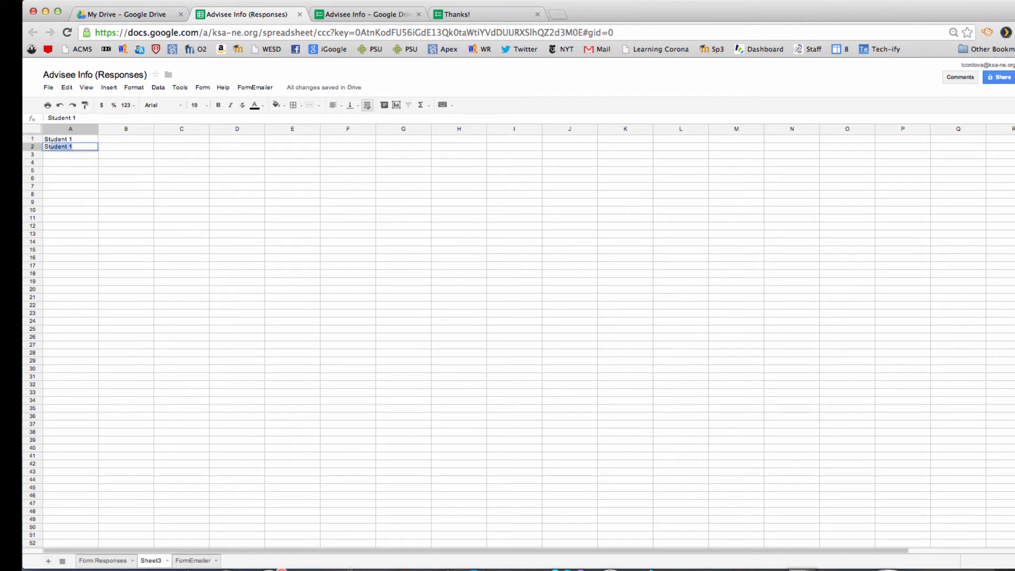
left_click(78, 154)
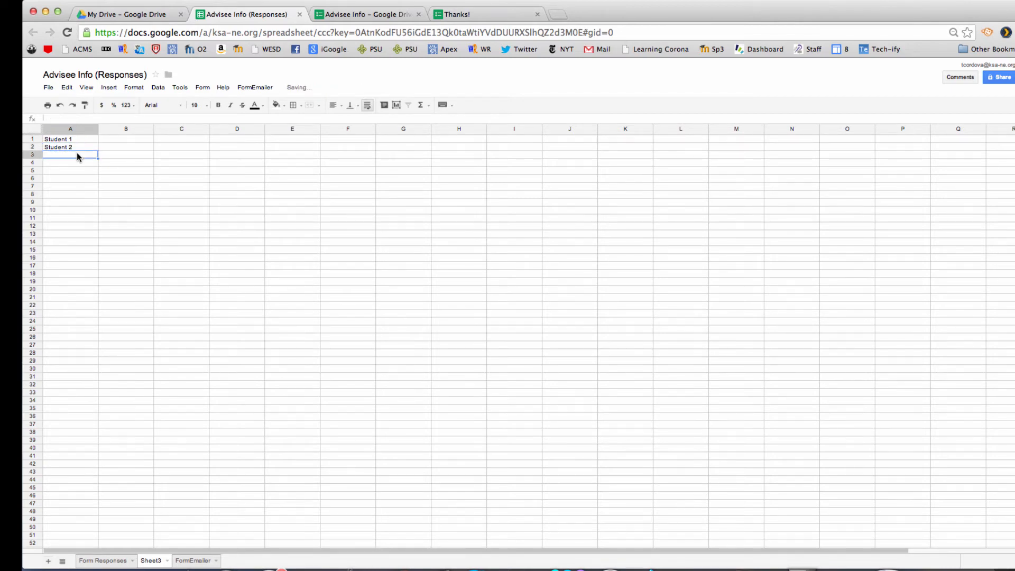
type("Student 3")
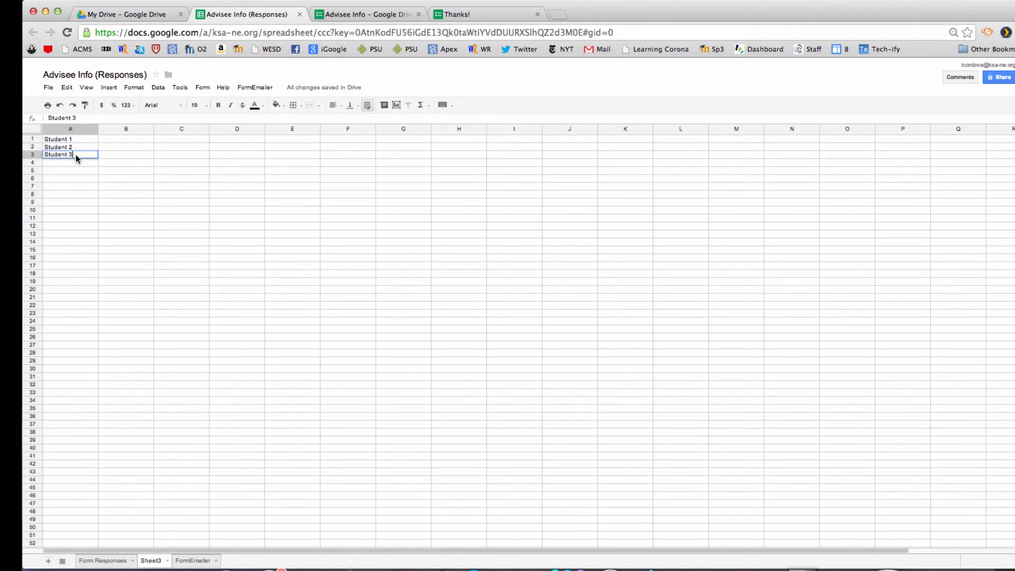
left_click(73, 161)
type("Student ")
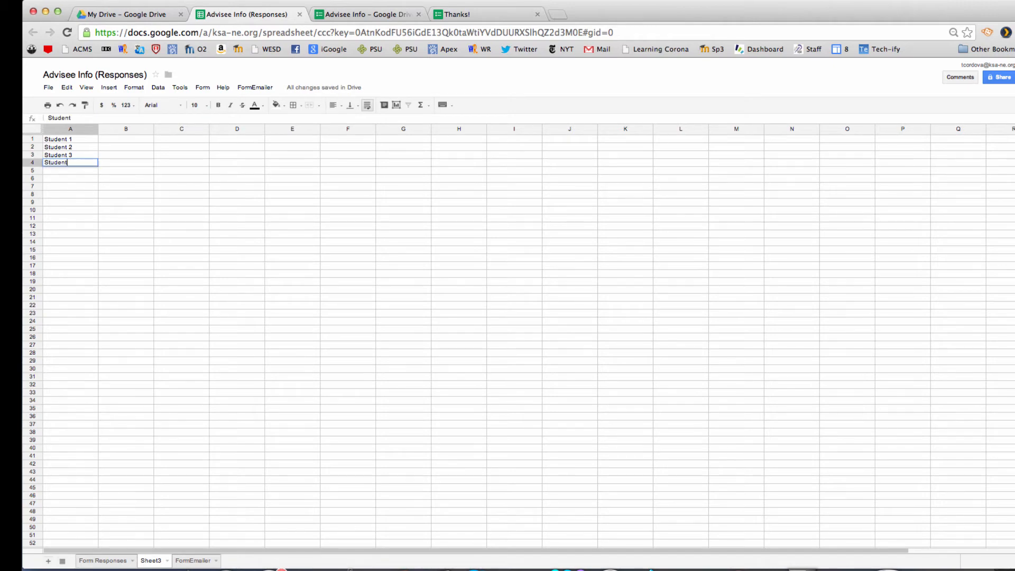
type("4")
Step: Enter an advisor e-mail address in B1:B4, filling B2's address down into B3
left_click(109, 141)
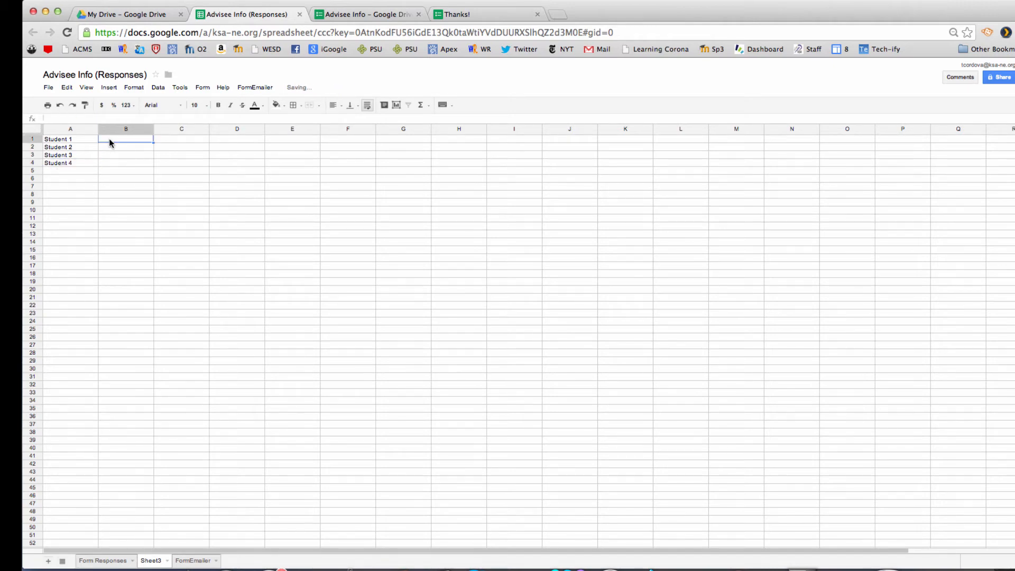
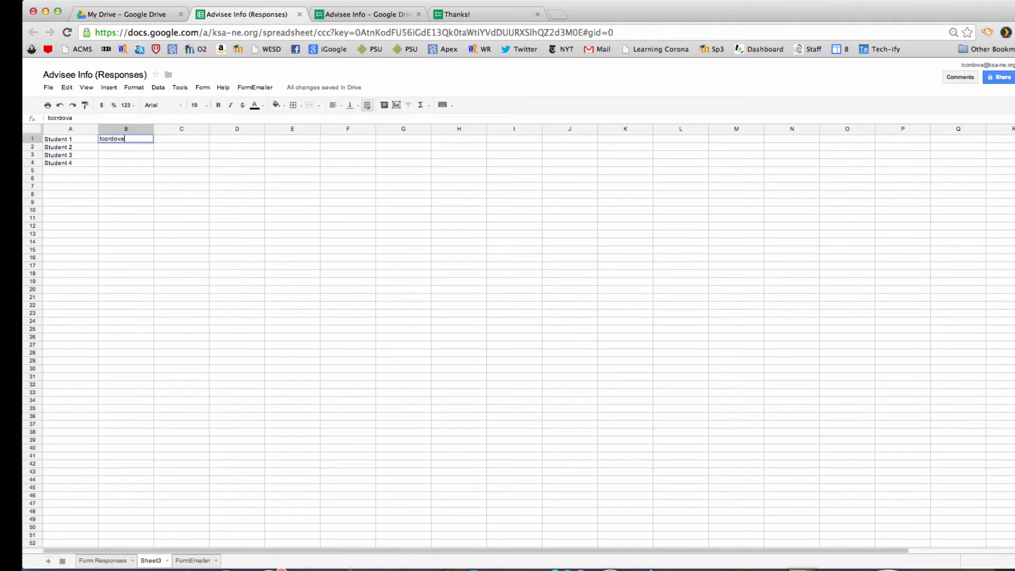
left_click(109, 149)
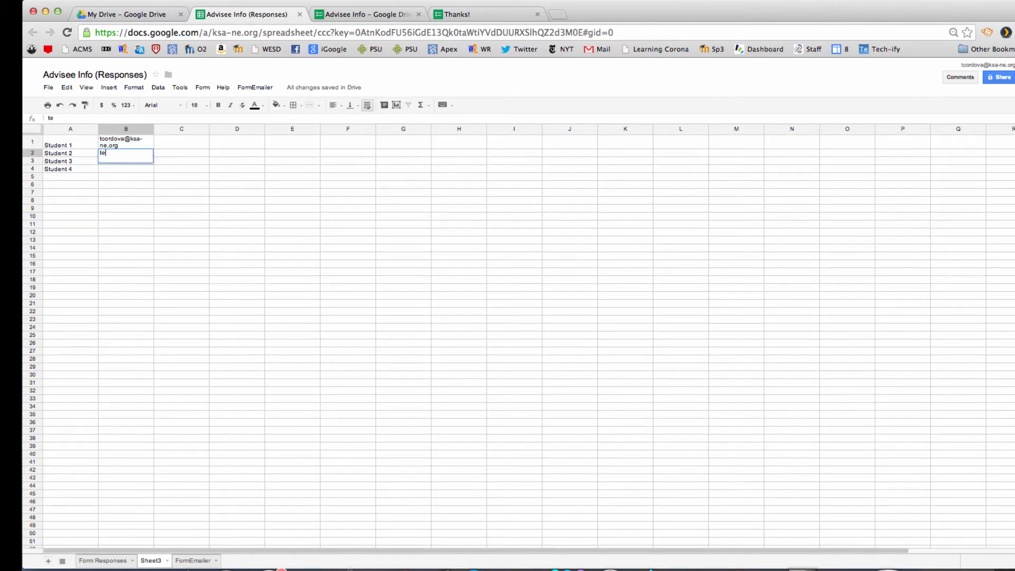
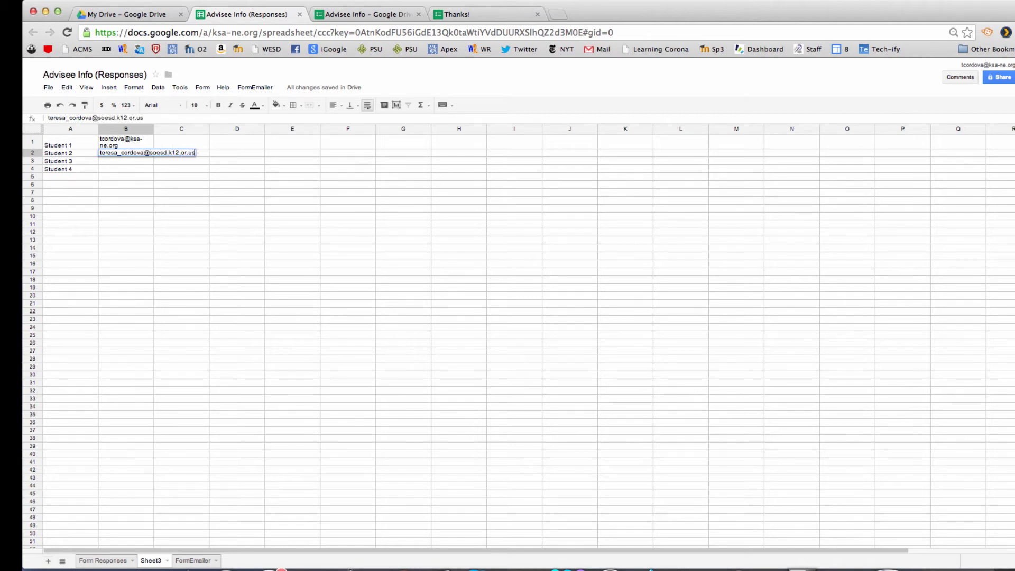
left_click(122, 176)
left_click(138, 156)
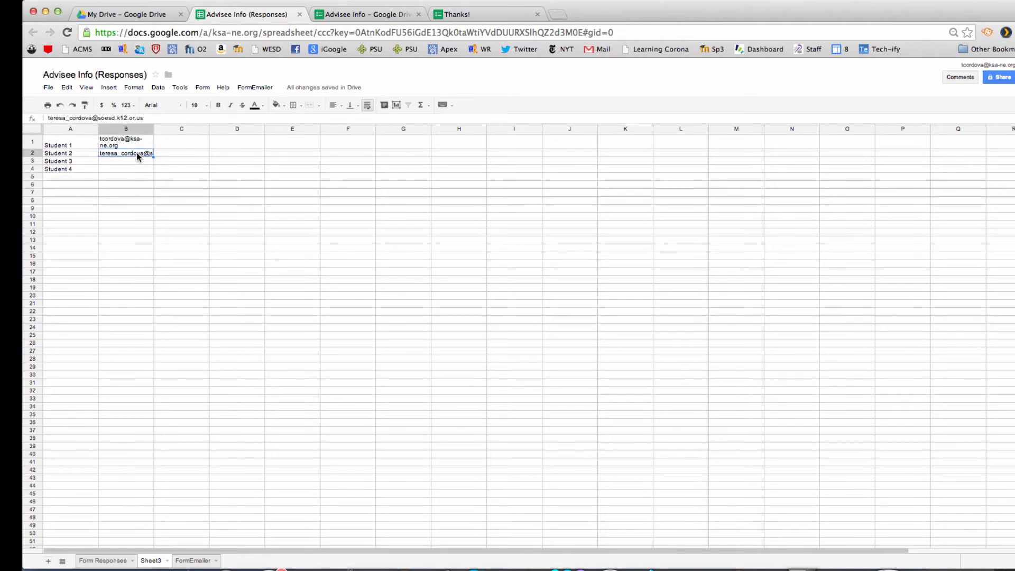
left_click_drag(153, 157, 145, 164)
left_click(141, 168)
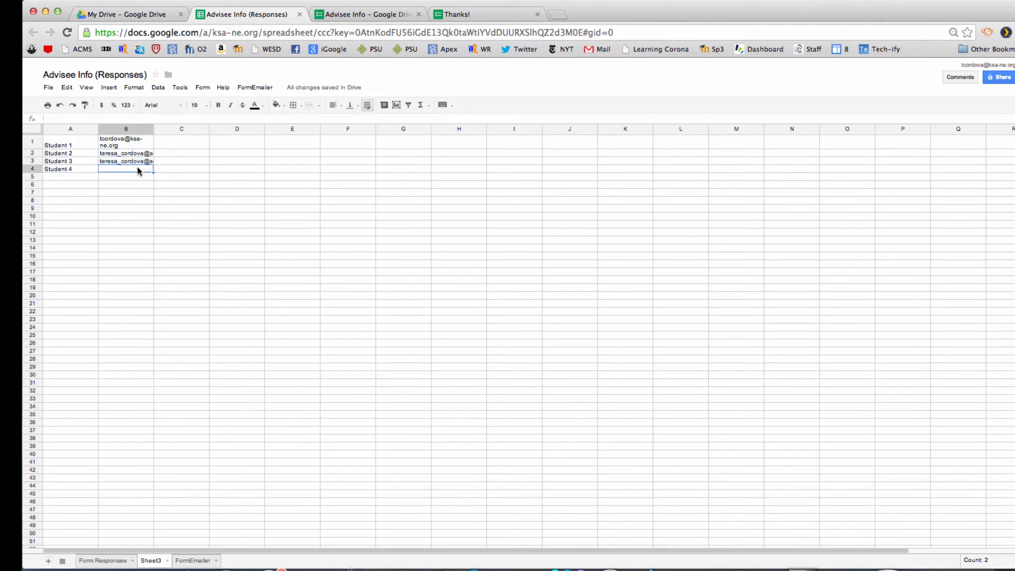
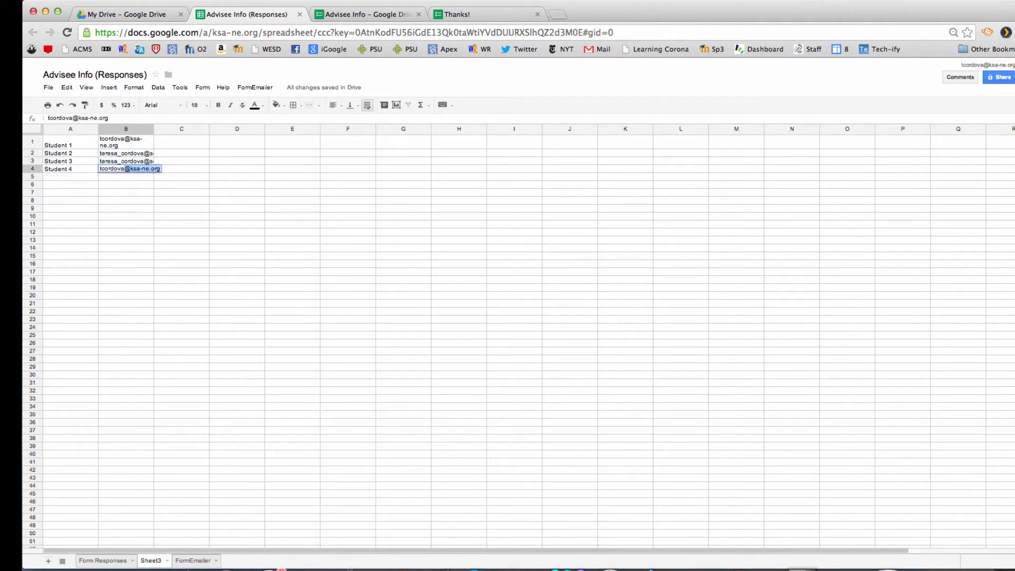
left_click(138, 183)
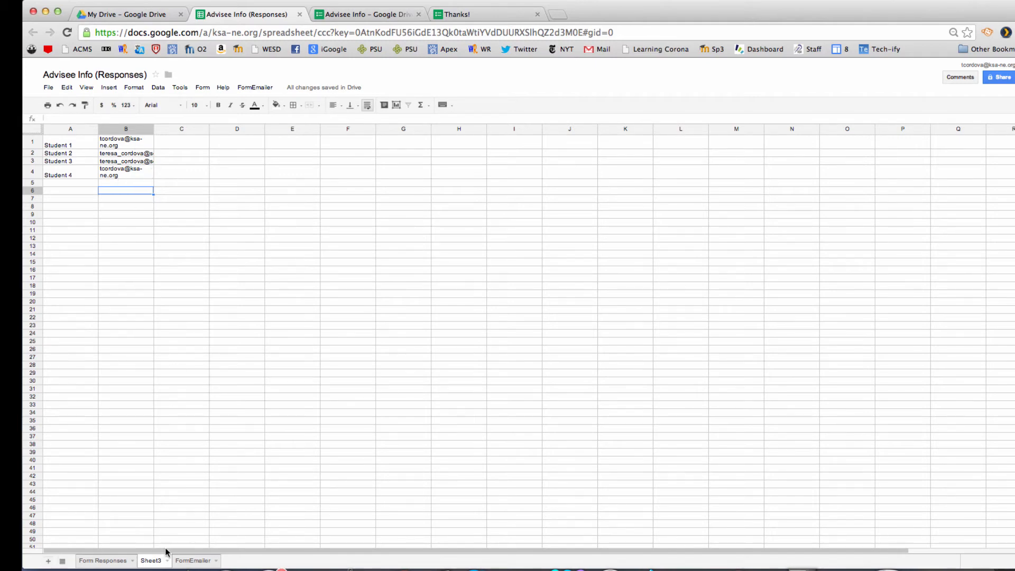
Step: Enter =vlookup(C2:C,Sheet3!$A$1:$B$4,2,false) in cell G2 of Form Responses
left_click(108, 561)
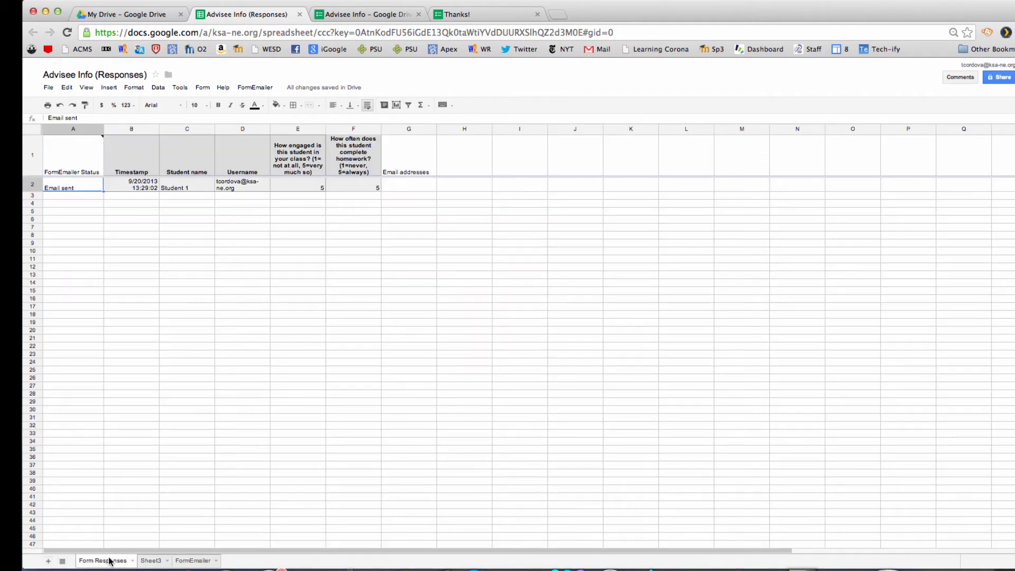
left_click(399, 189)
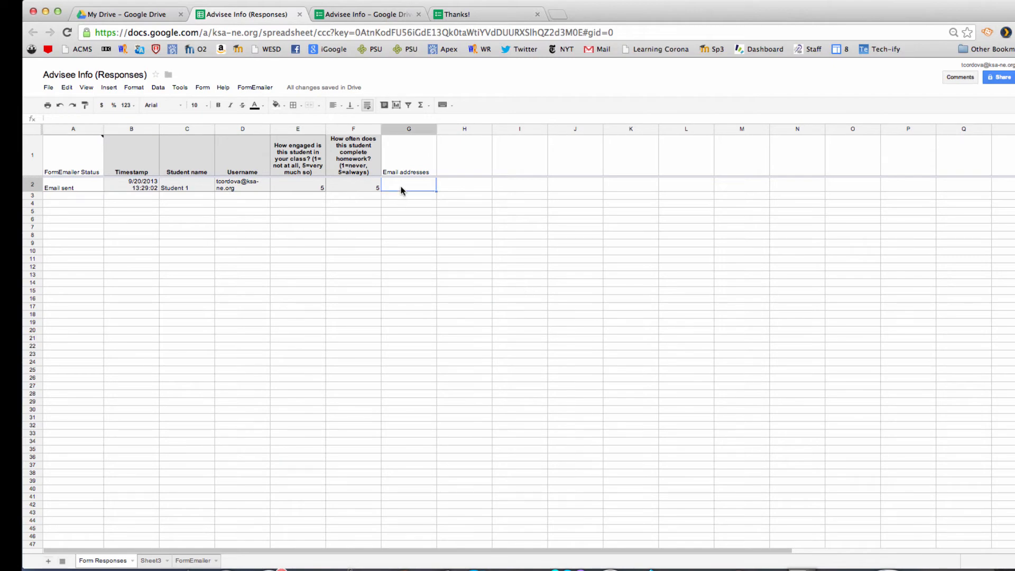
left_click(288, 118)
type("=v")
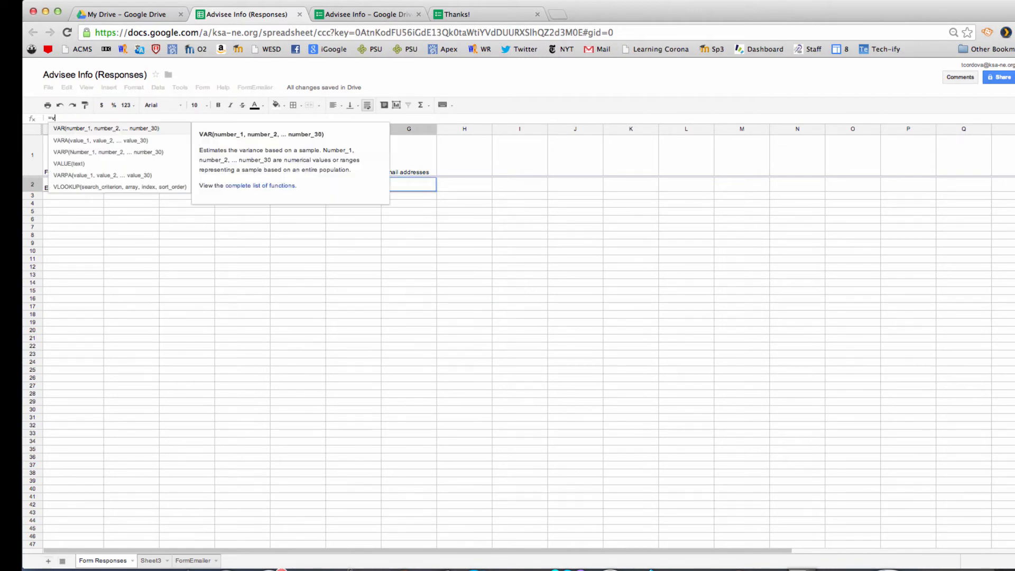
type("lookup")
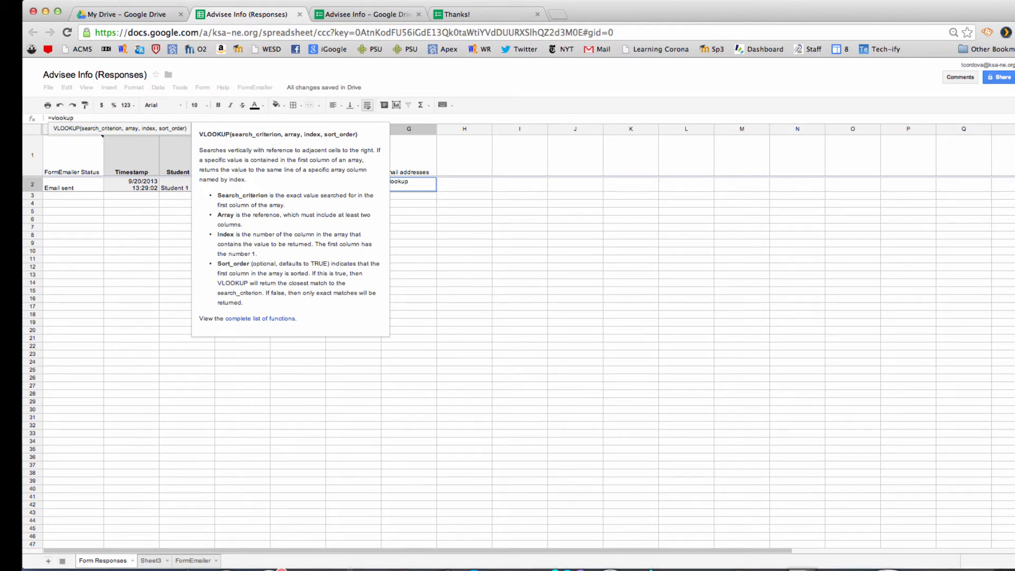
type("(")
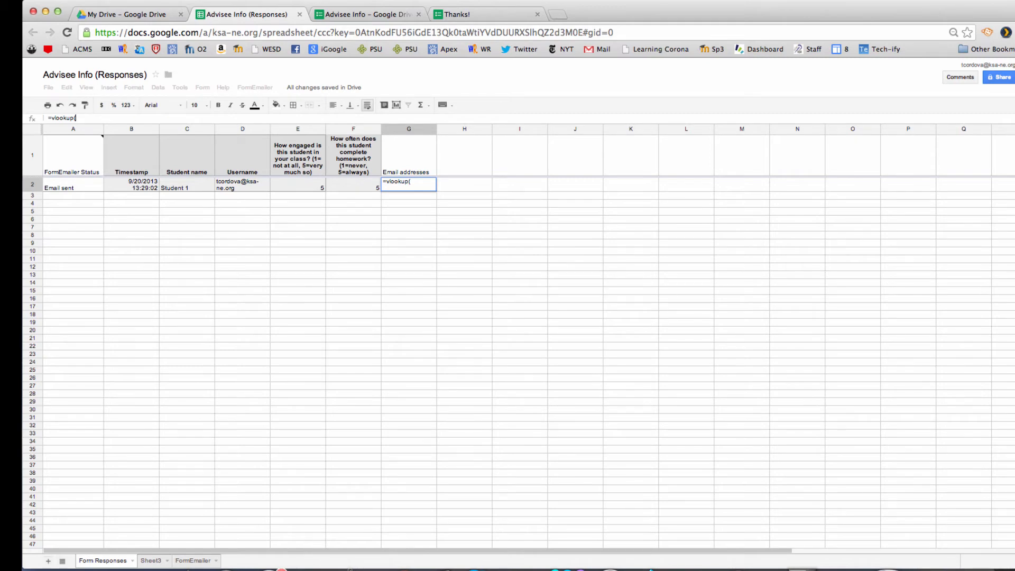
type("C")
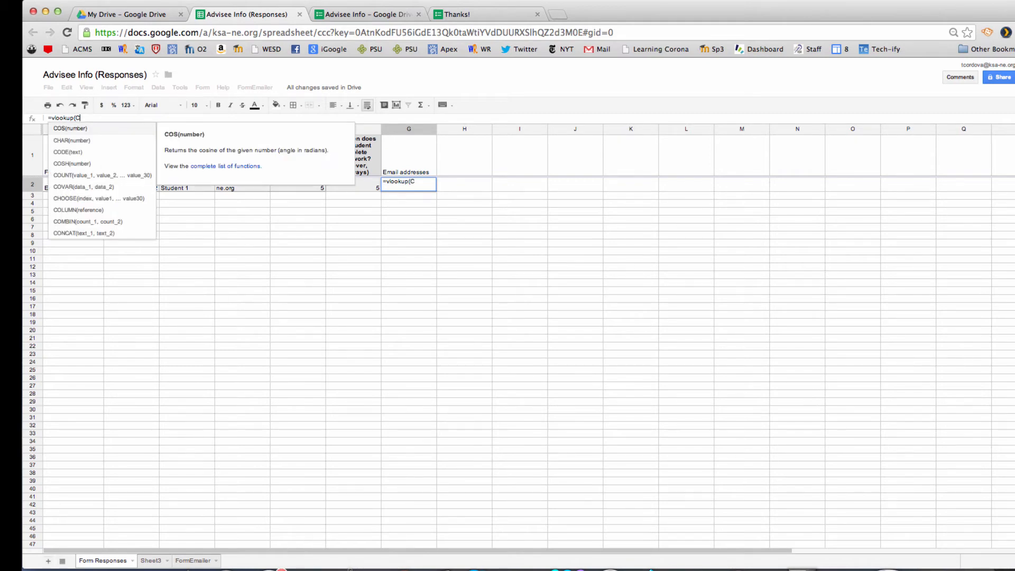
type("2")
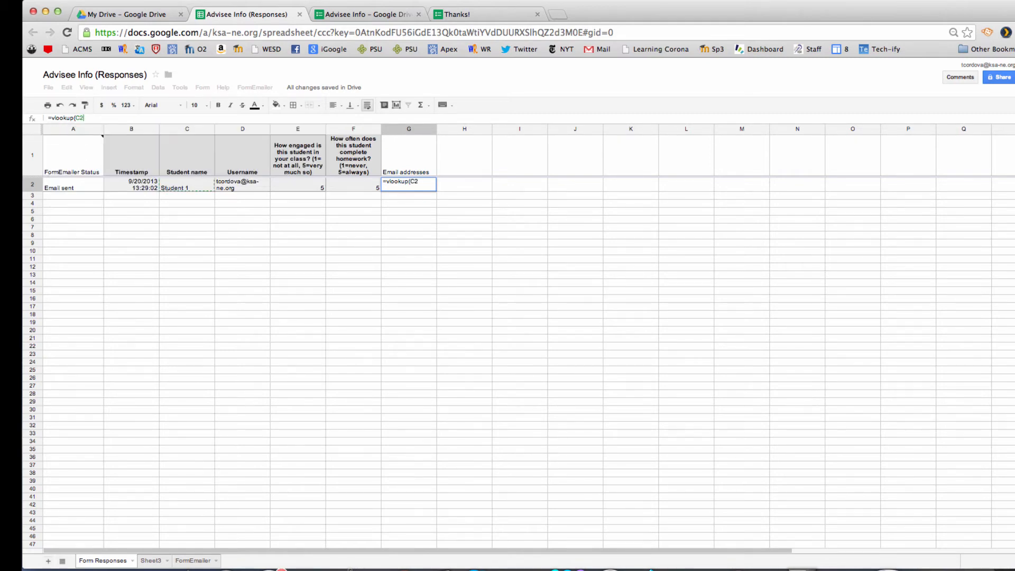
type(":C,Sheet3")
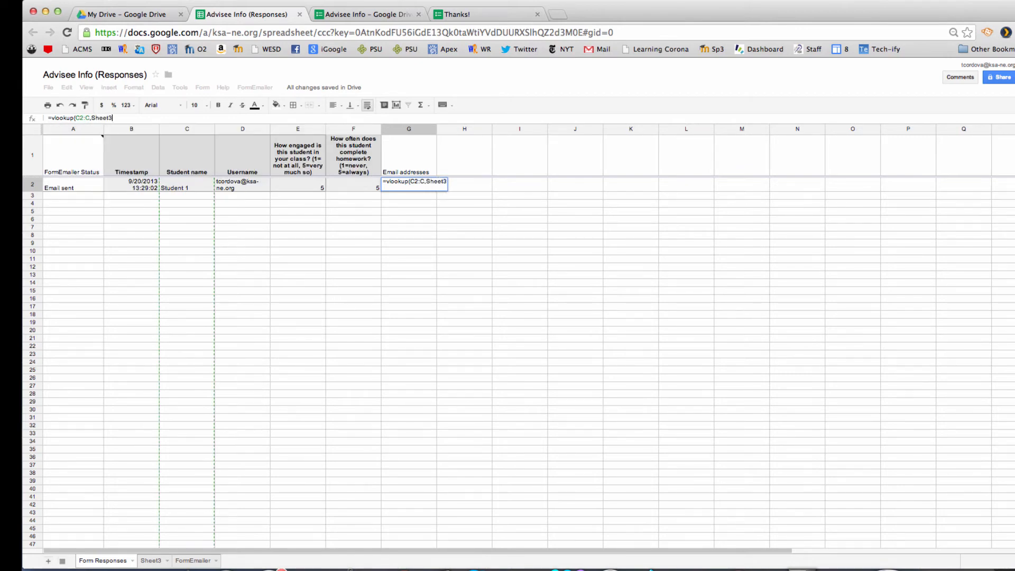
type("!A")
key("BackSpace")
type("$A$1:$B$4")
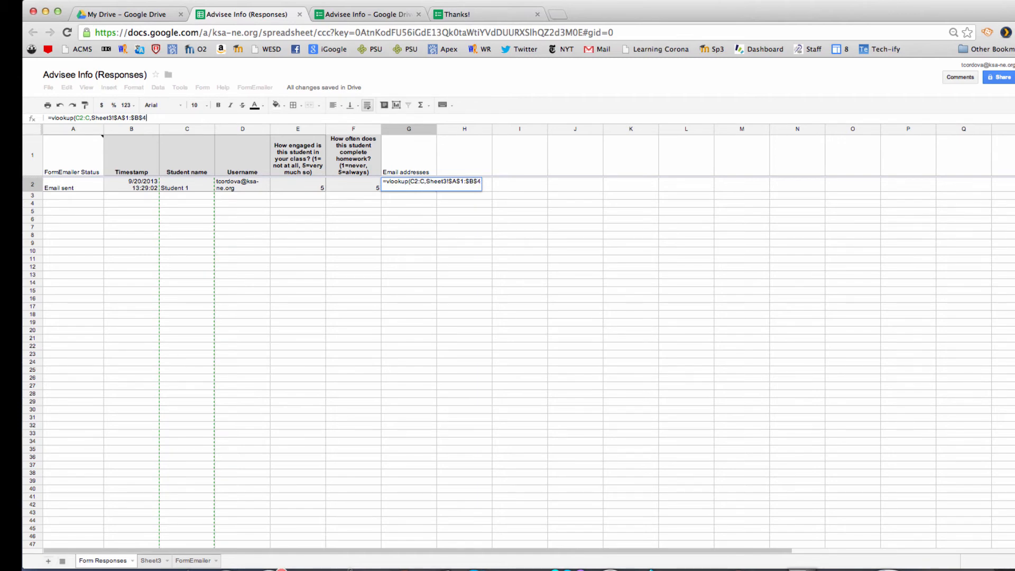
type(",2,fal")
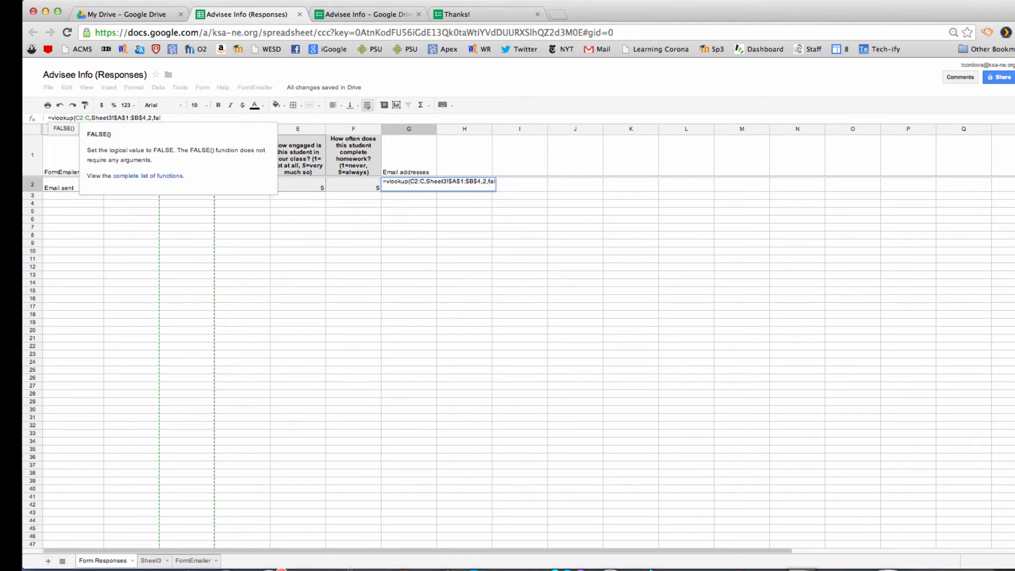
type("se)")
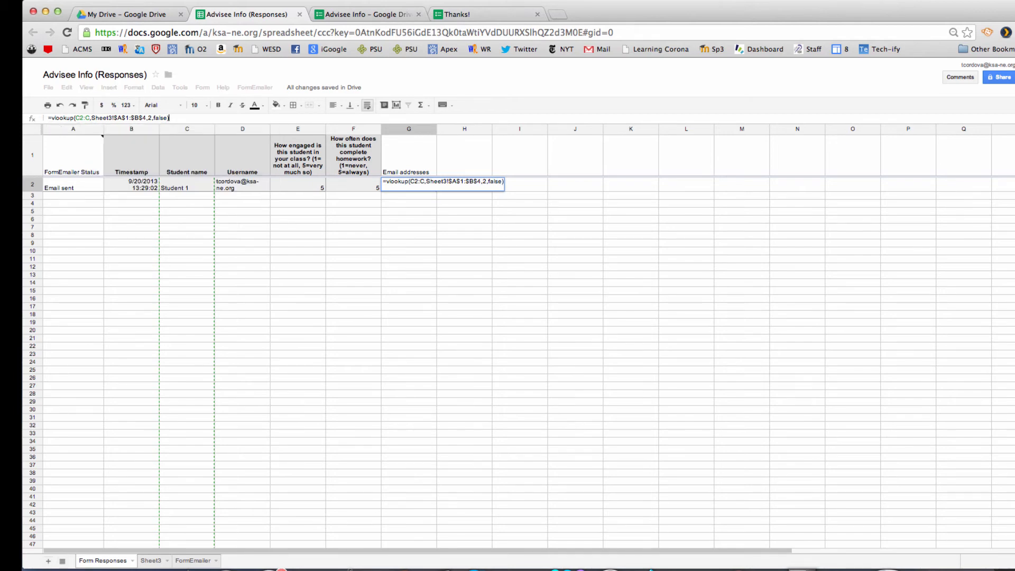
key("Return")
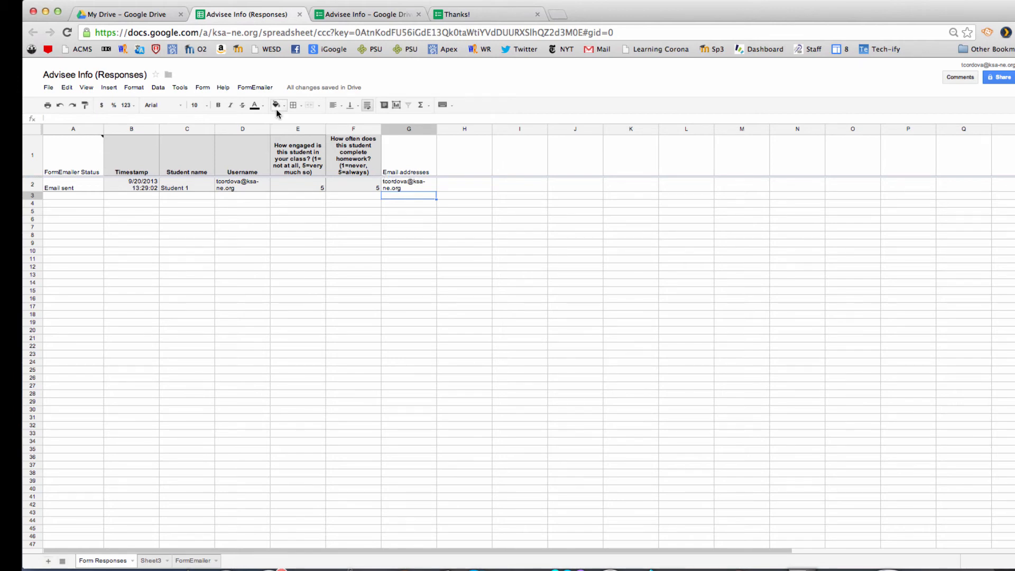
Step: In FormEmailer Settings, change the sender name to 'Your Advisee Info'
left_click(259, 88)
left_click(261, 103)
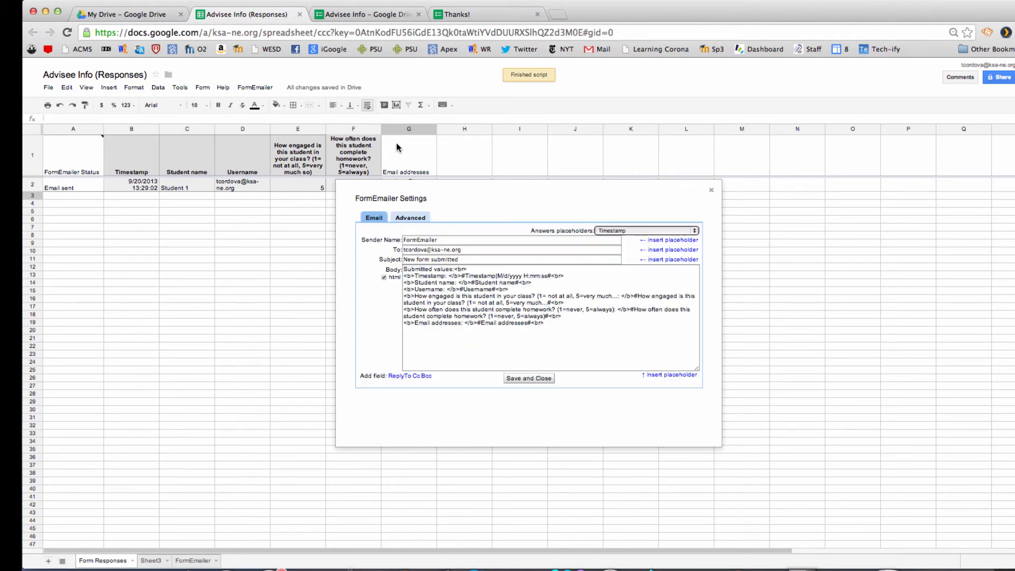
left_click(438, 239)
double_click(439, 239)
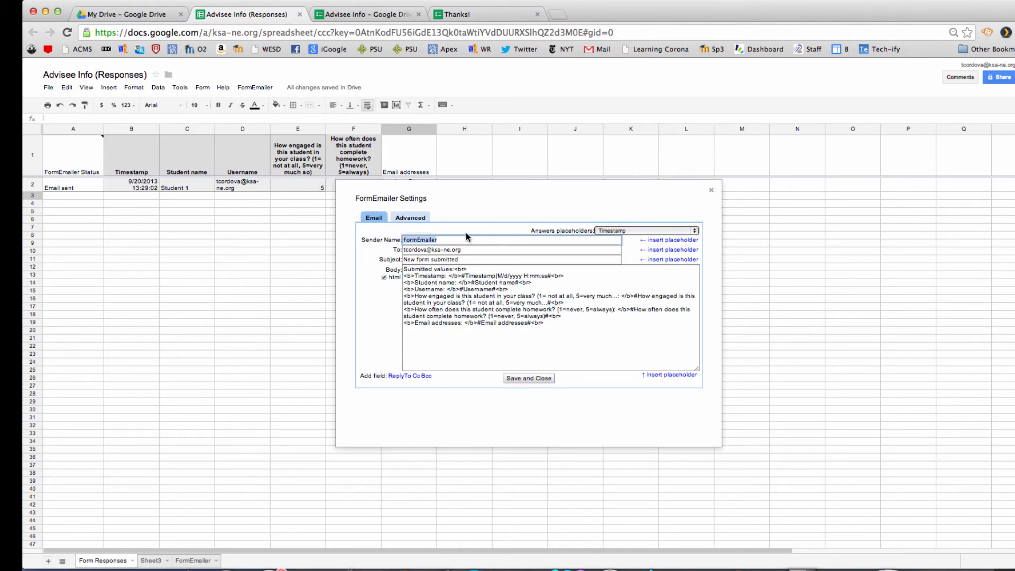
type("Your Advisee Info")
Step: Replace the recipient with the #Email addresses# placeholder and show the Advanced settings
left_click(473, 250)
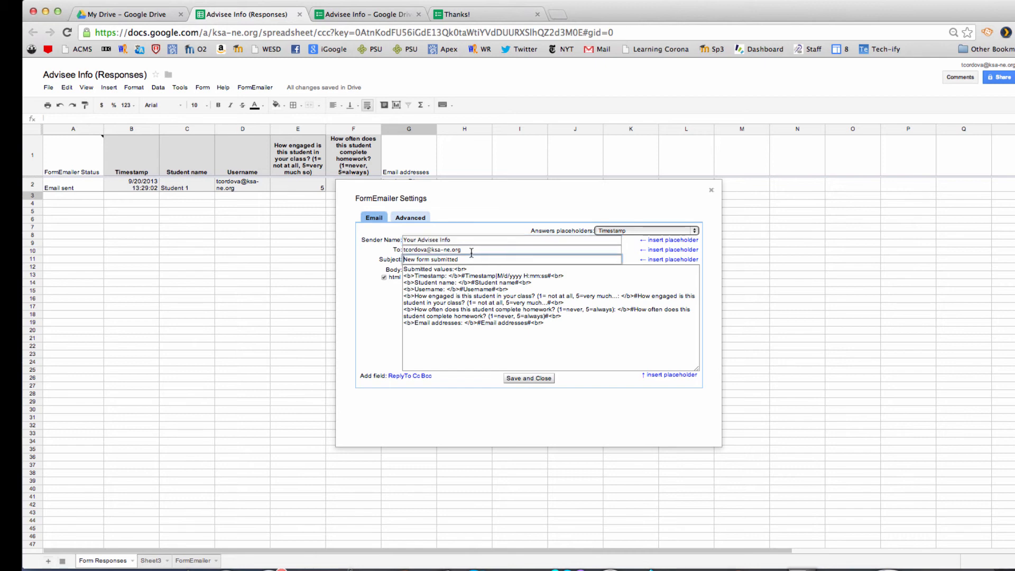
left_click_drag(473, 249, 410, 250)
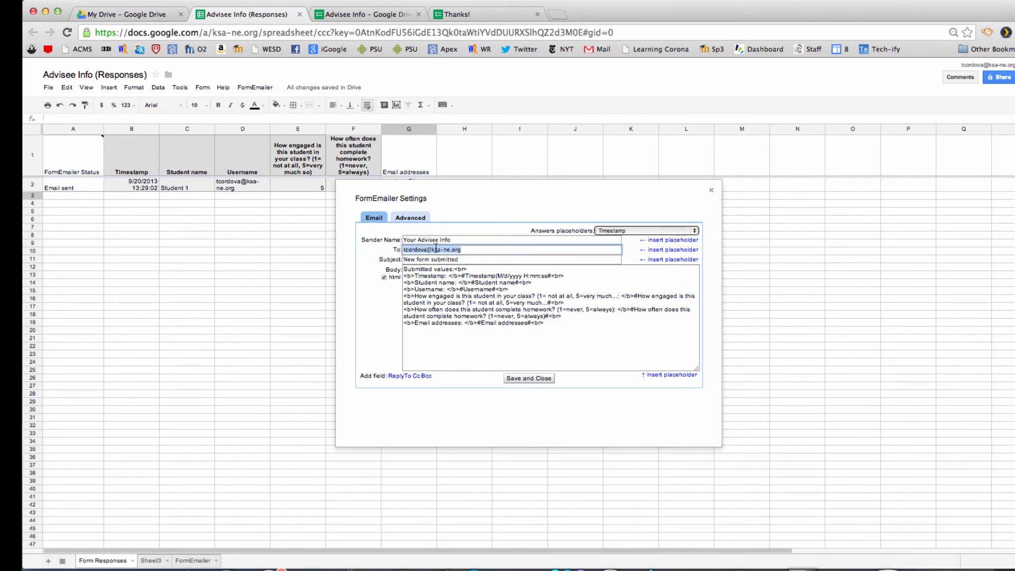
key("BackSpace")
left_click(694, 230)
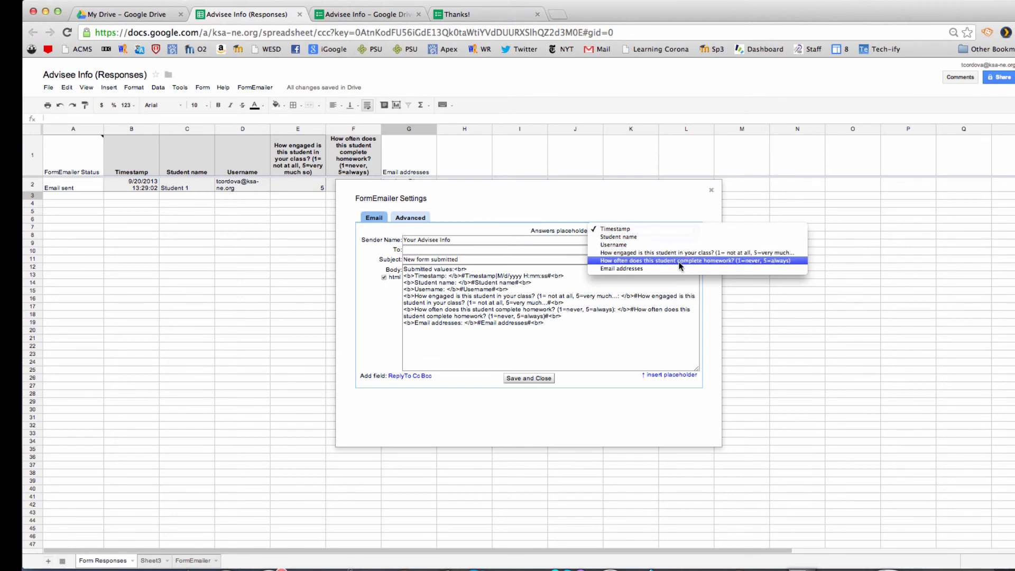
left_click(677, 268)
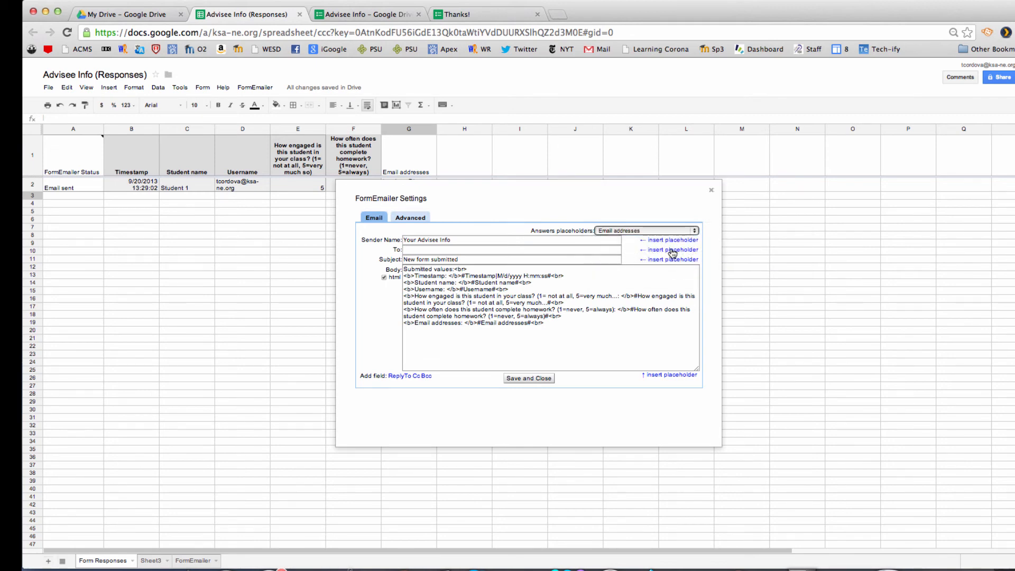
left_click(672, 250)
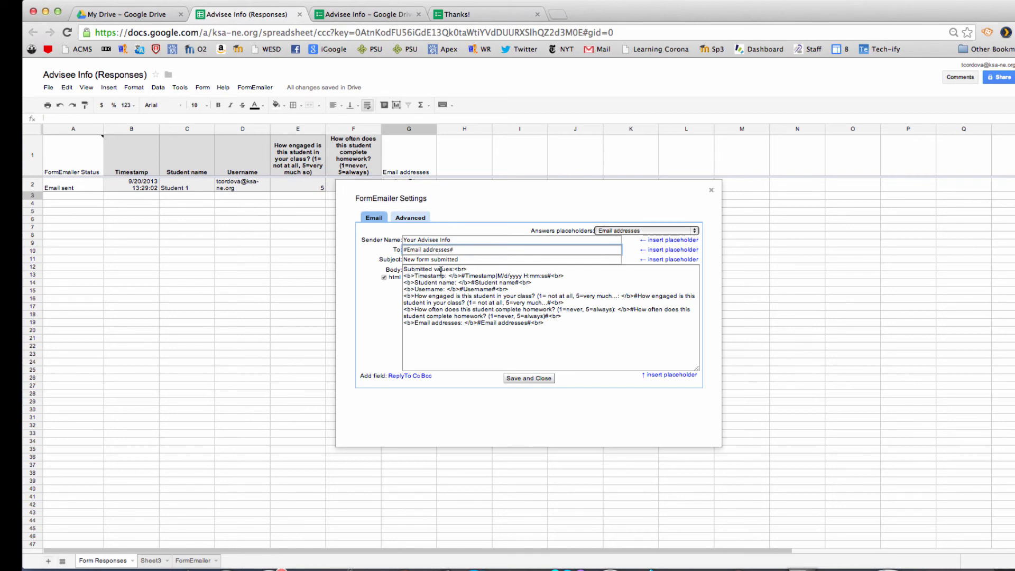
left_click(413, 221)
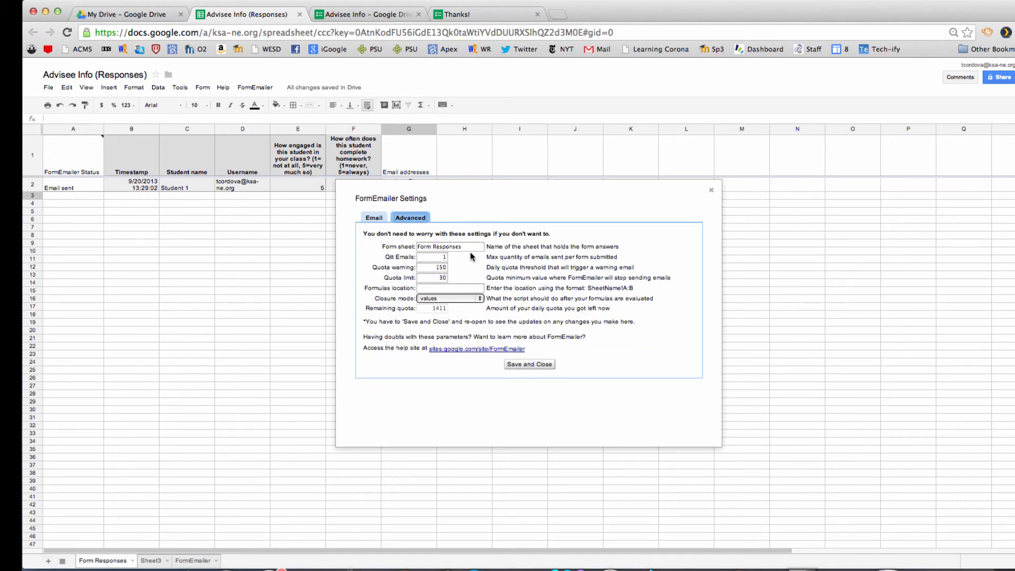
Step: Set FormEmailer's Formulas location to Form Responses!G:G with closure mode 'formulas', and save
left_click(444, 289)
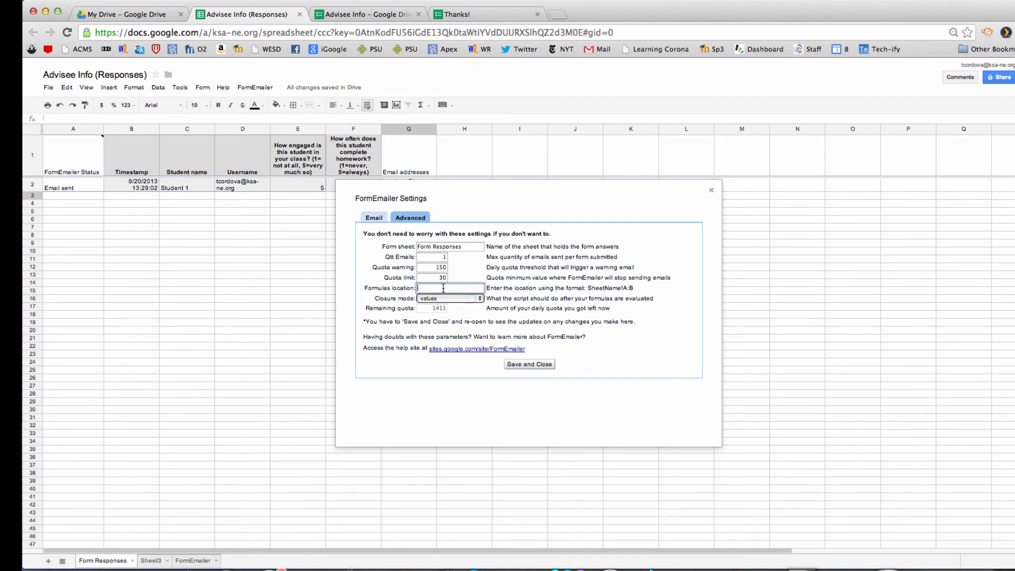
type("Form Responses")
type("!G:C")
left_click(479, 299)
left_click(459, 295)
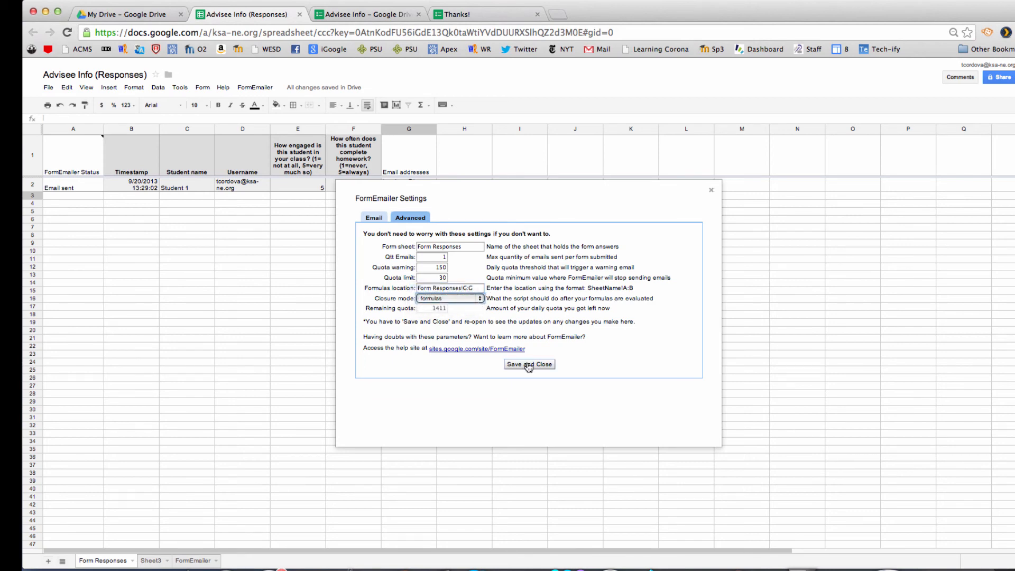
left_click(529, 364)
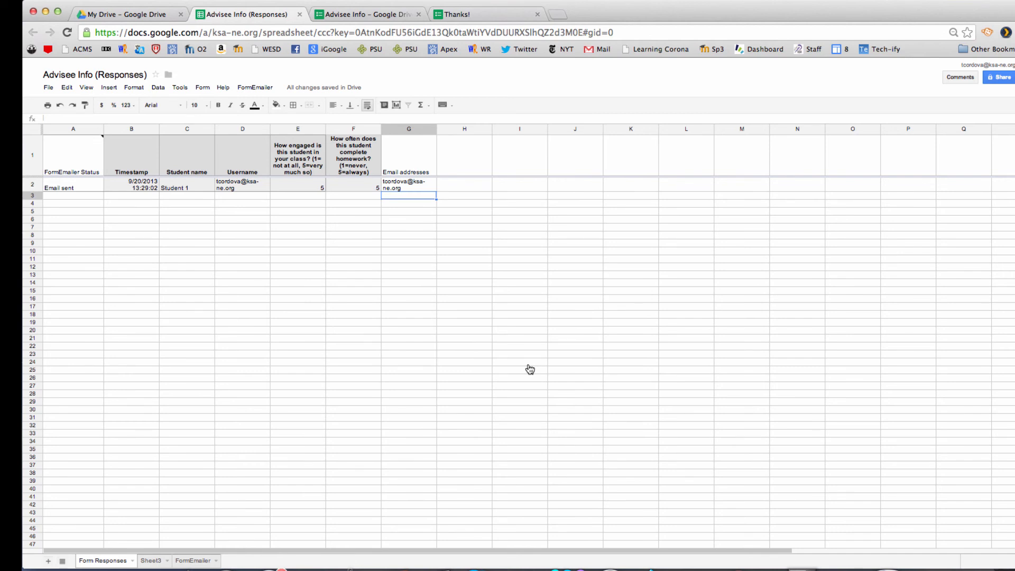
Step: Submit a new test response for Student 1 with engagement rated 1
left_click(458, 15)
left_click(459, 140)
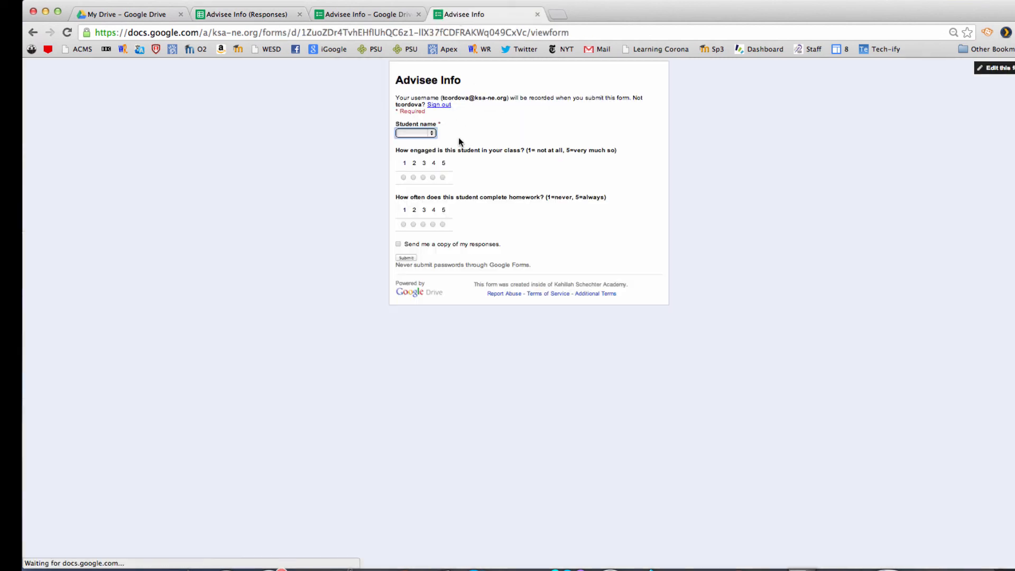
left_click(430, 133)
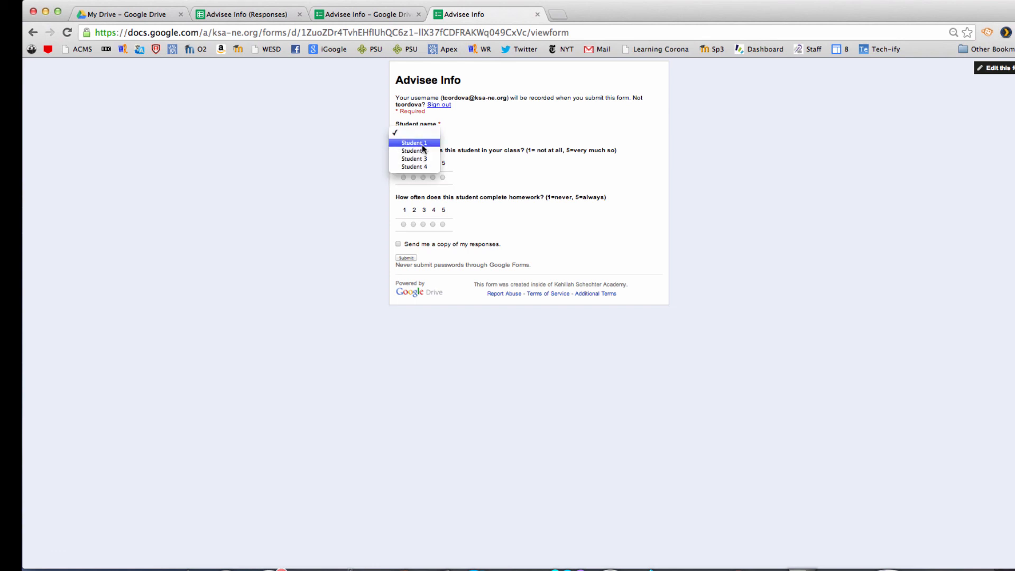
left_click(421, 143)
left_click(403, 177)
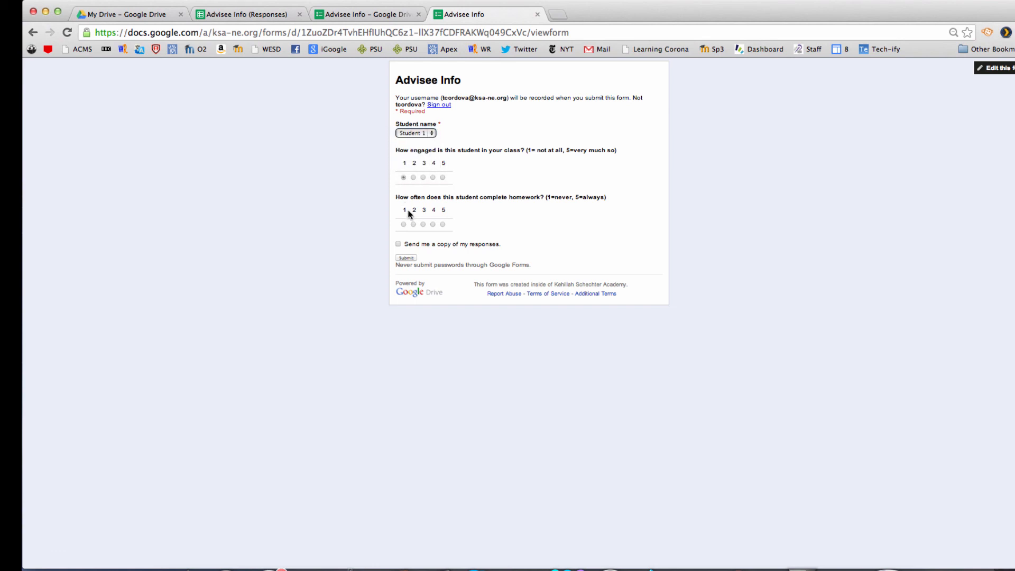
left_click(407, 256)
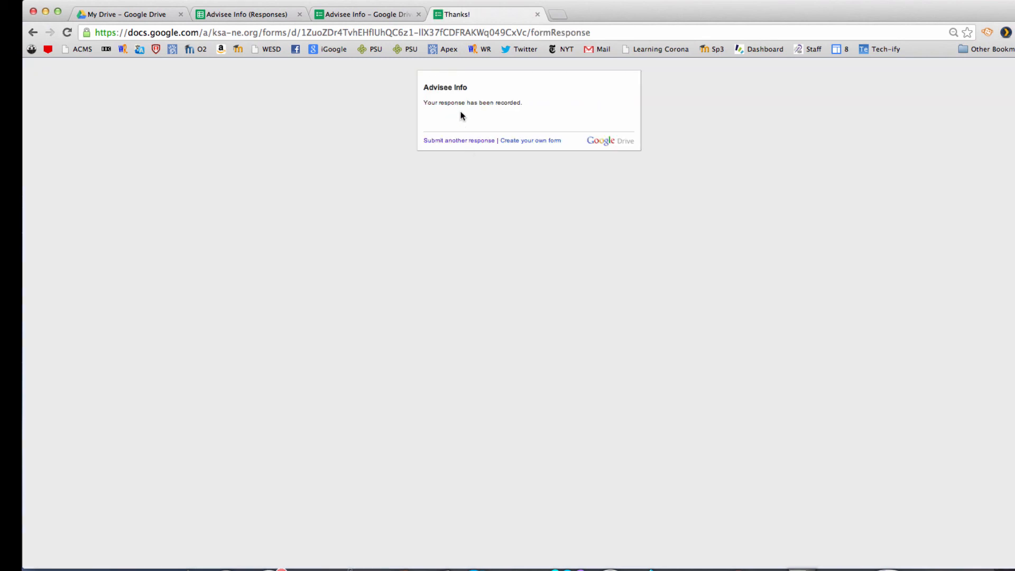
Step: Submit a response for Student 2 rating engagement and homework completion 2
left_click(459, 141)
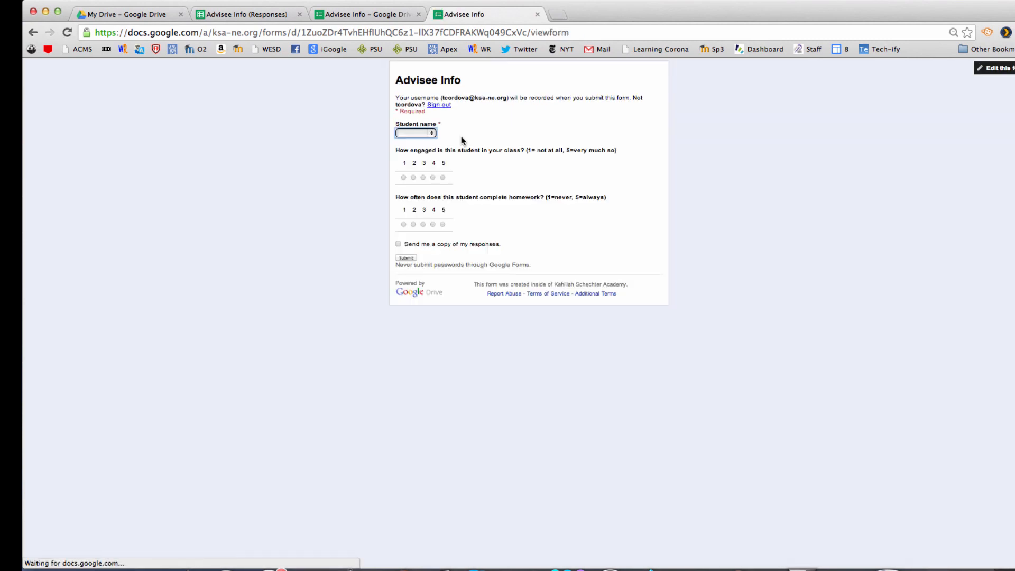
left_click(432, 133)
left_click(426, 151)
left_click(414, 177)
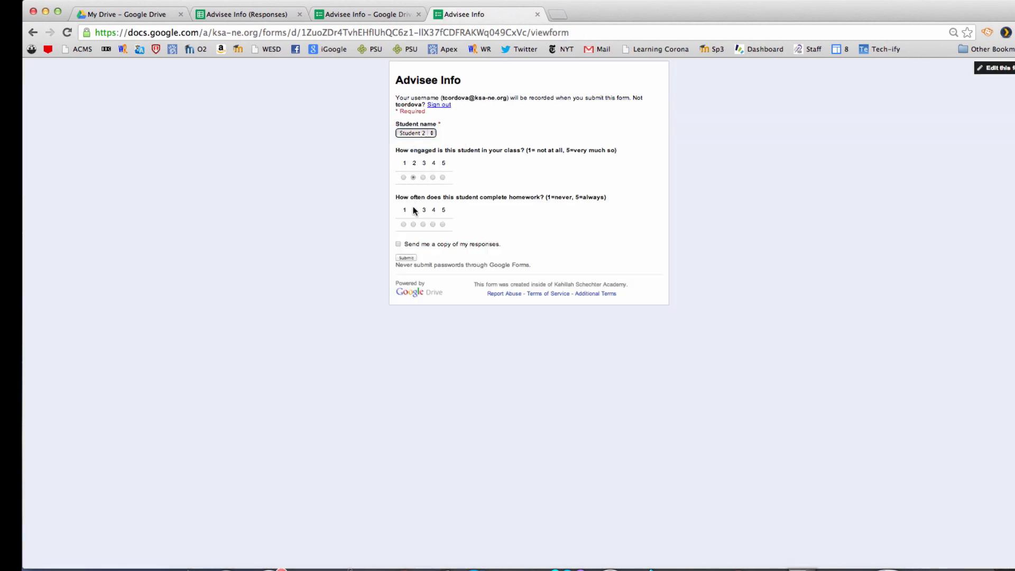
left_click(414, 224)
left_click(407, 258)
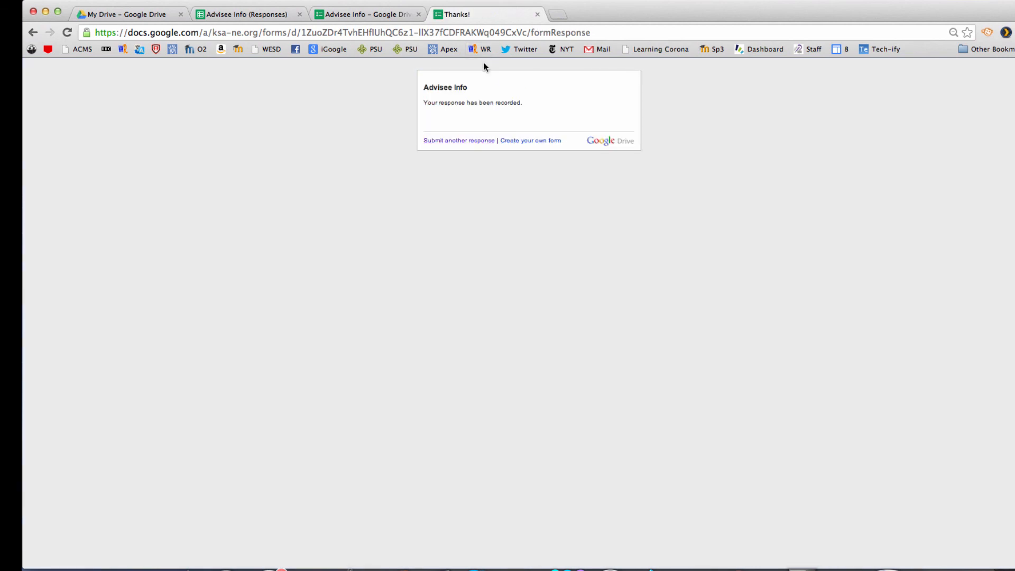
Step: Submit a response for Student 3 rating engagement and homework completion 3
left_click(467, 141)
left_click(430, 133)
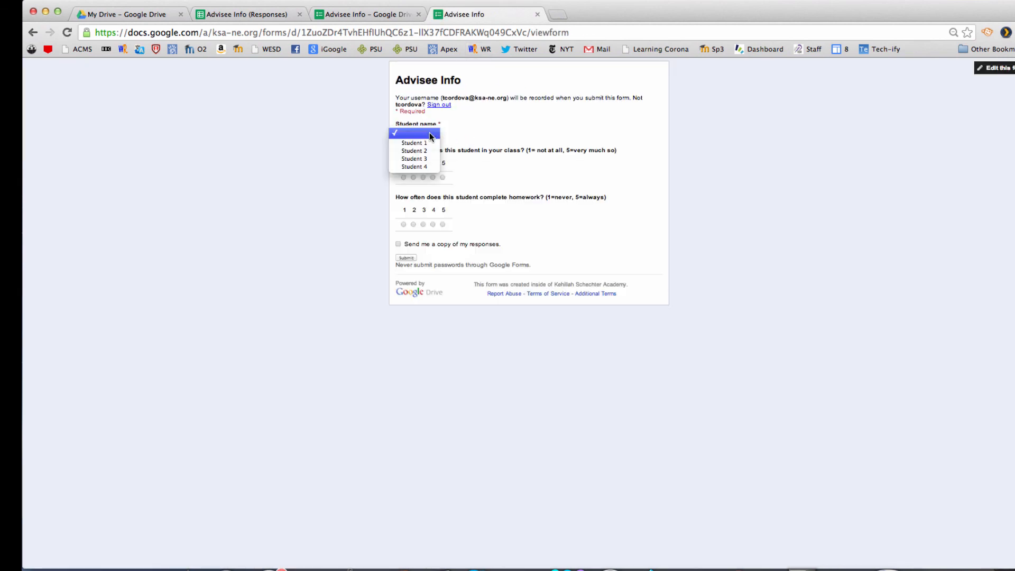
left_click(424, 158)
left_click(423, 177)
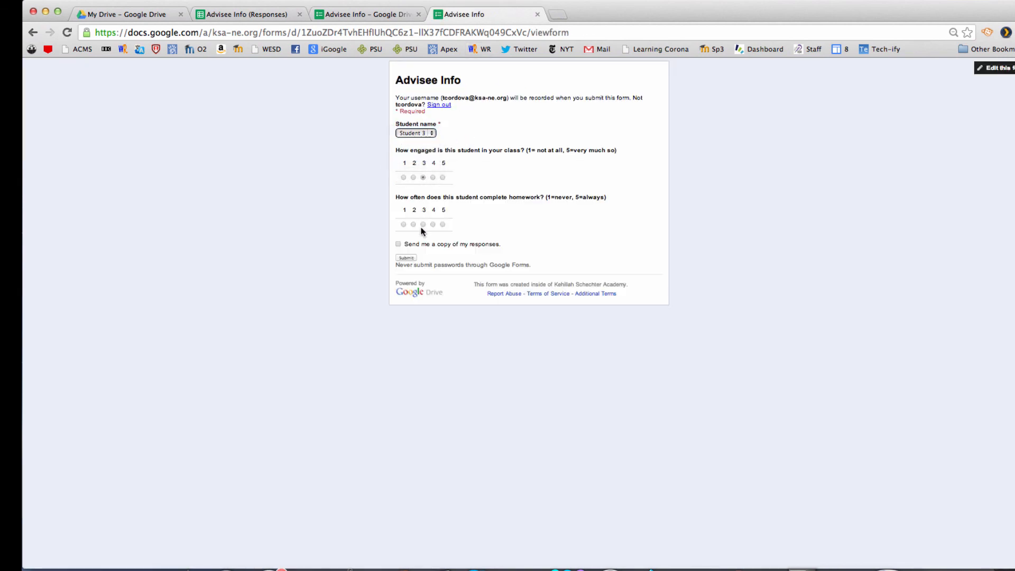
left_click(423, 224)
left_click(413, 258)
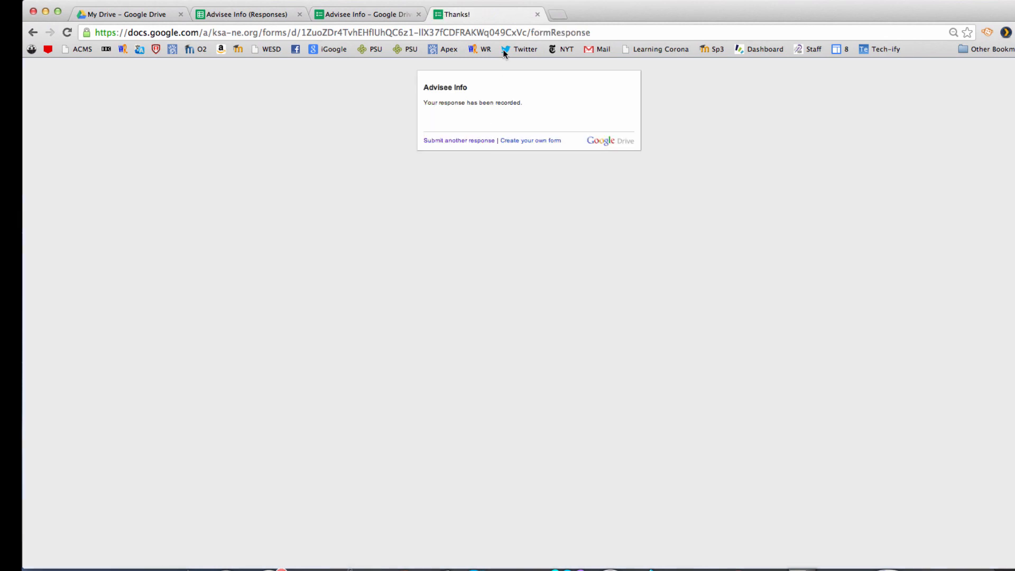
Step: Submit a response for Student 4 rating engagement and homework completion 5
left_click(464, 141)
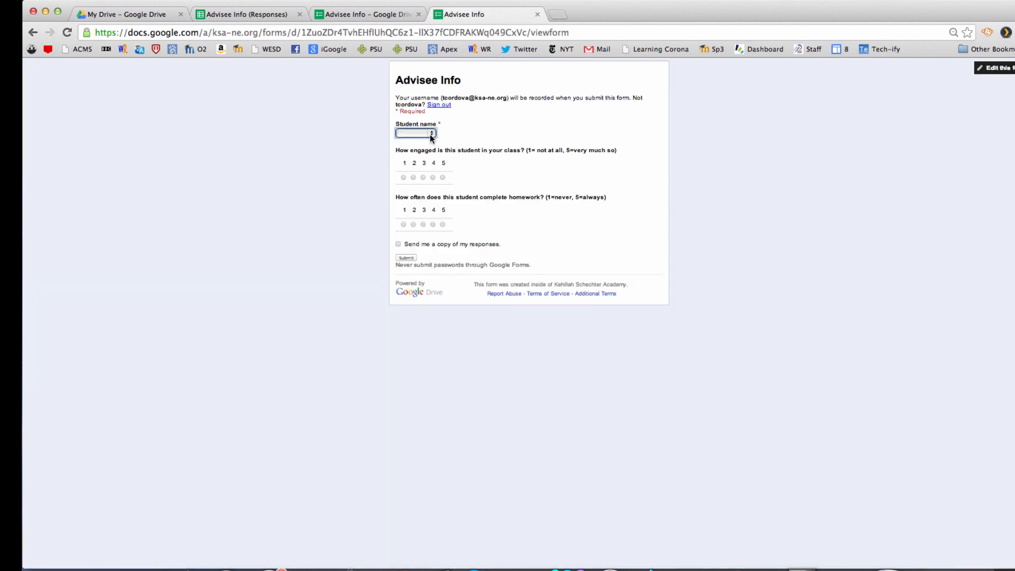
left_click(430, 133)
left_click(431, 167)
left_click(443, 177)
left_click(443, 225)
left_click(411, 259)
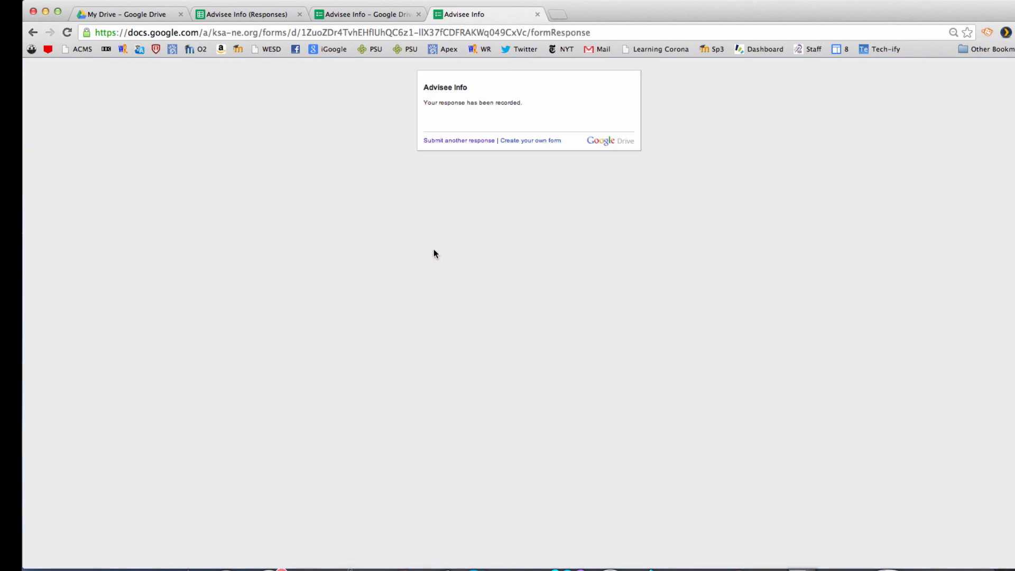
left_click(238, 16)
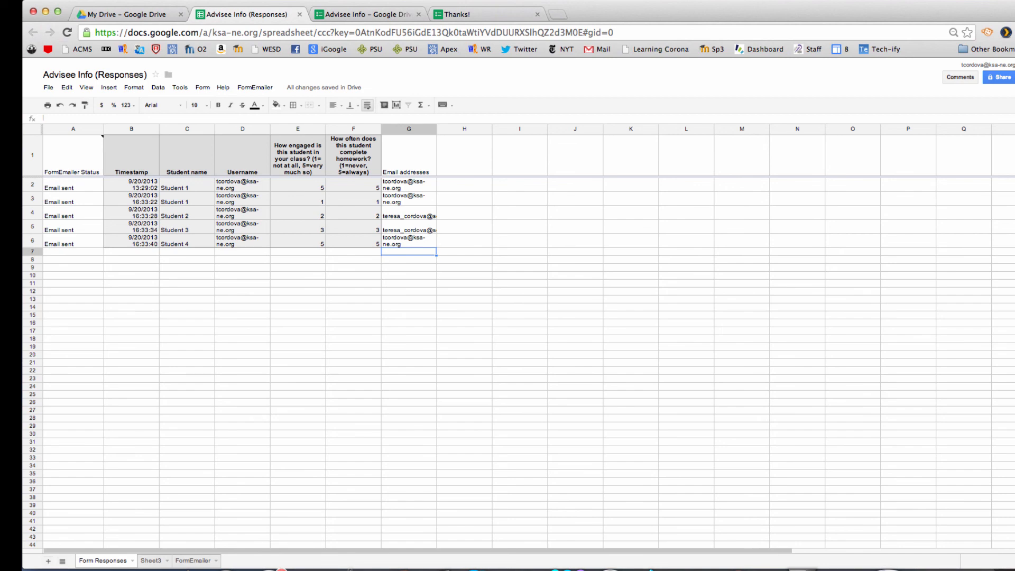
Step: Shrink the browser window to reveal the Outlook inbox with the 'New form submitted' emails
left_click_drag(1012, 568, 620, 516)
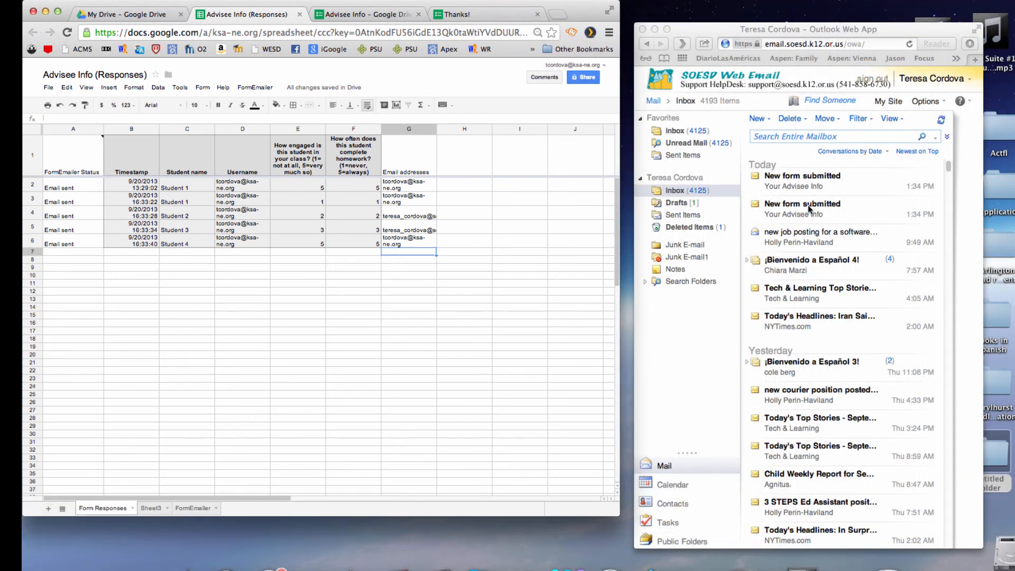